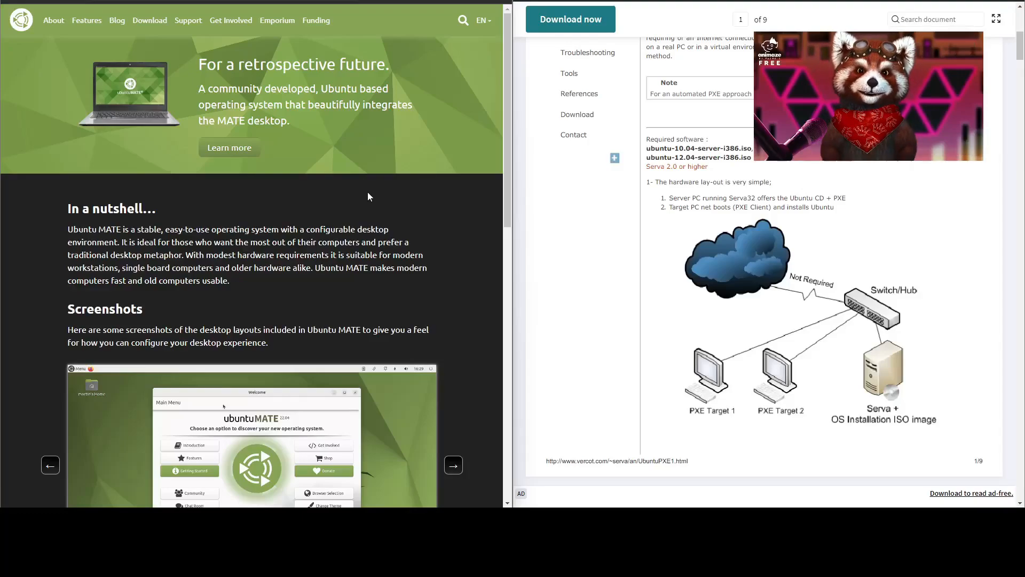
click(398, 1)
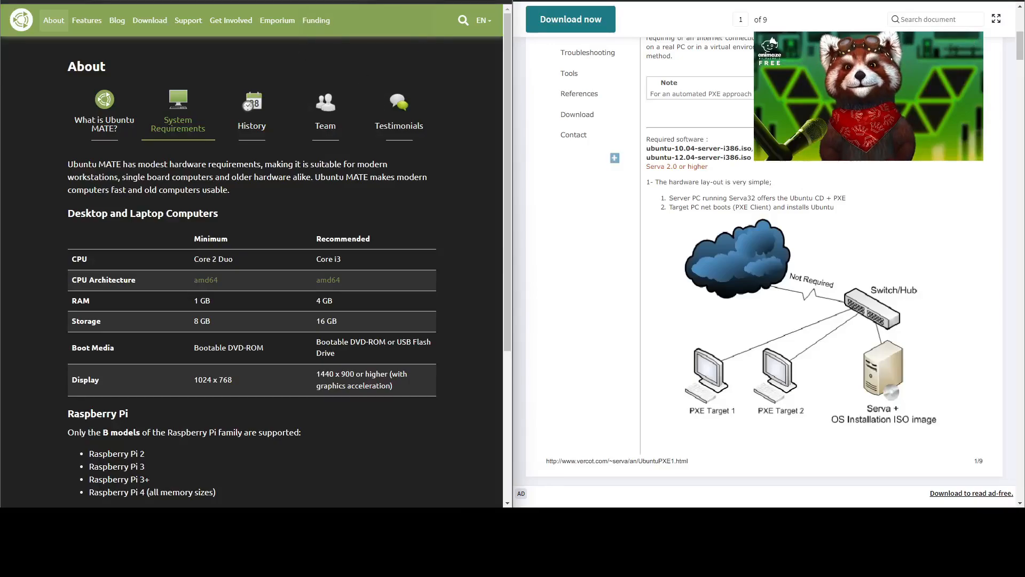
click(288, 1)
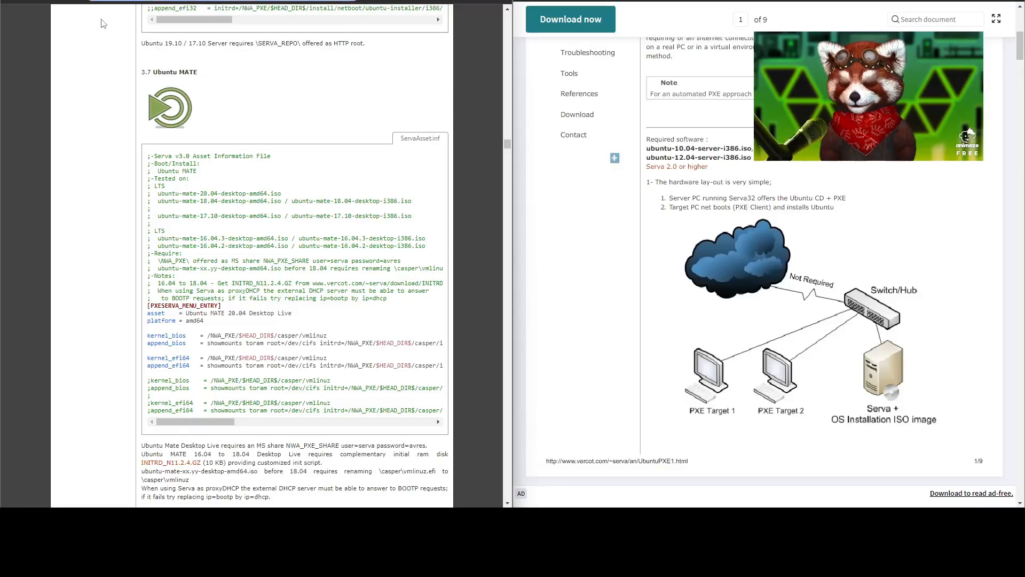
key(ctrl+t)
text(https://www.vercot.com/)
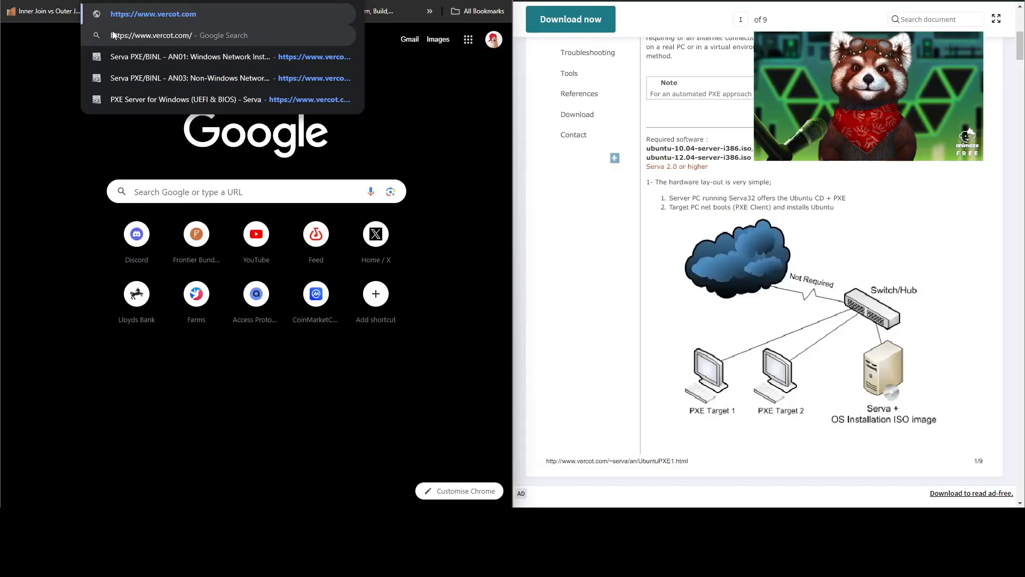
click(194, 34)
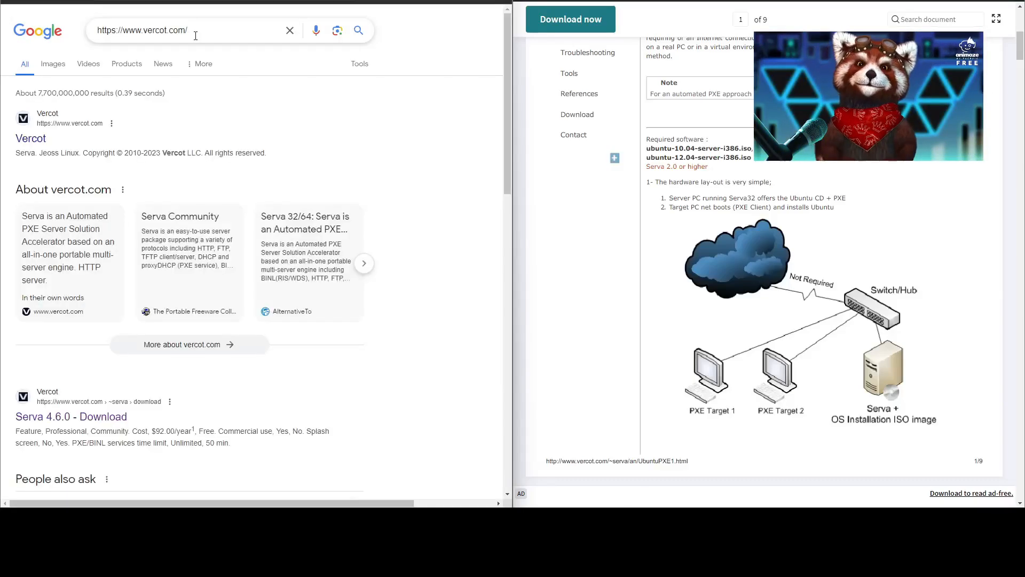
click(38, 140)
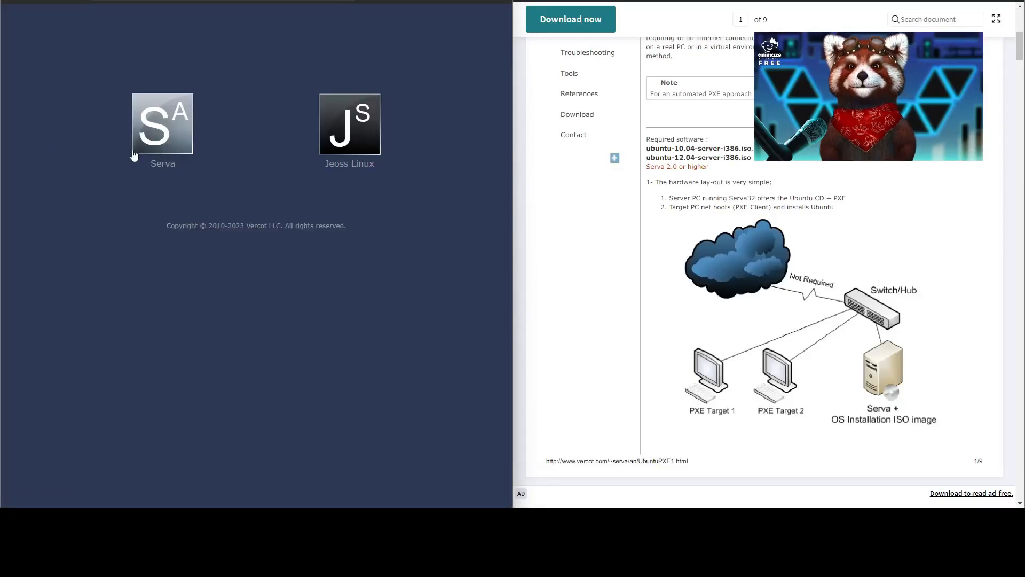
click(134, 155)
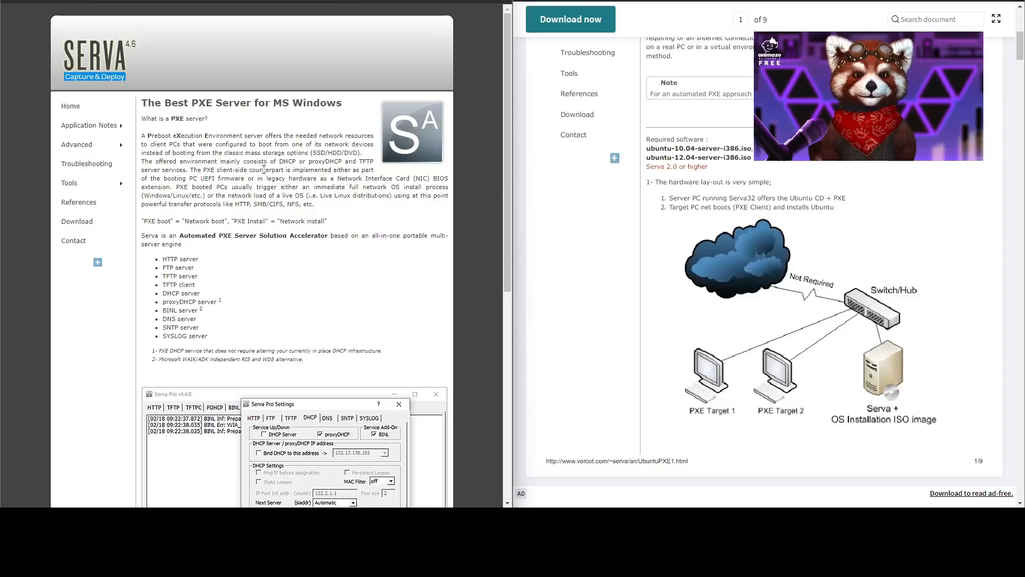
click(98, 223)
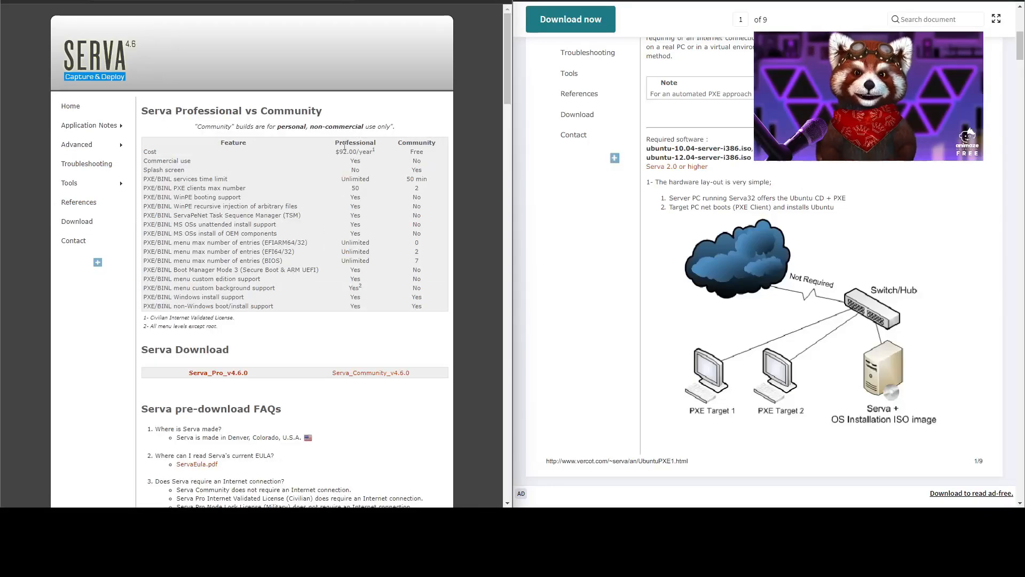
Compare the Professional and Community editions in Serva's feature table and look over the download links and FAQs below
drag(338, 142, 423, 145)
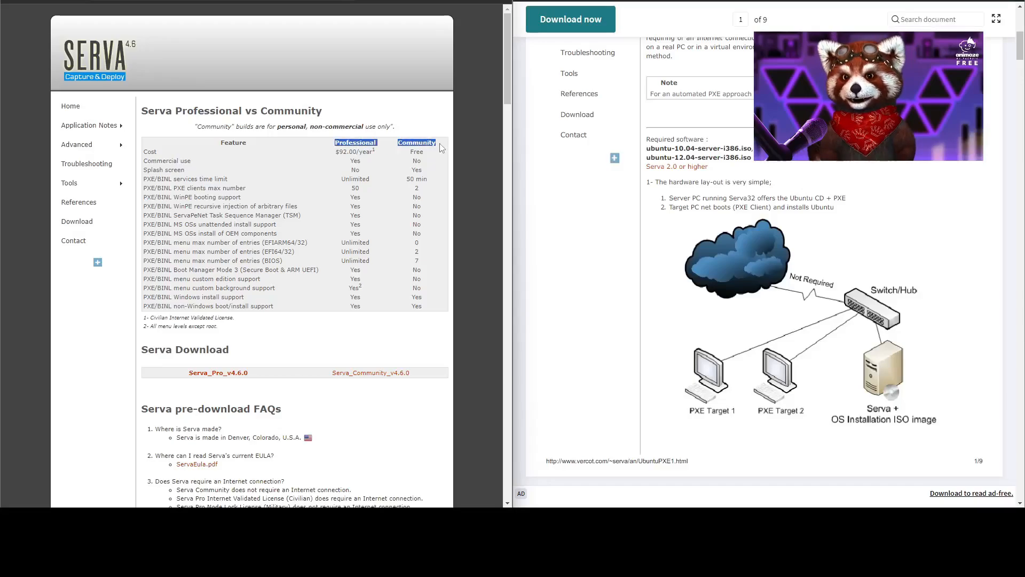
click(420, 150)
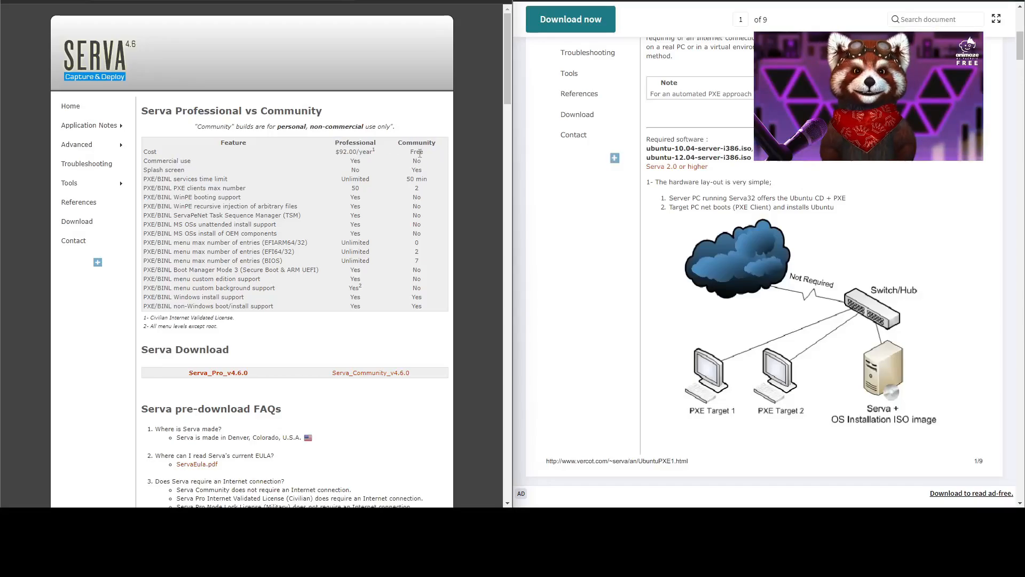
double_click(420, 152)
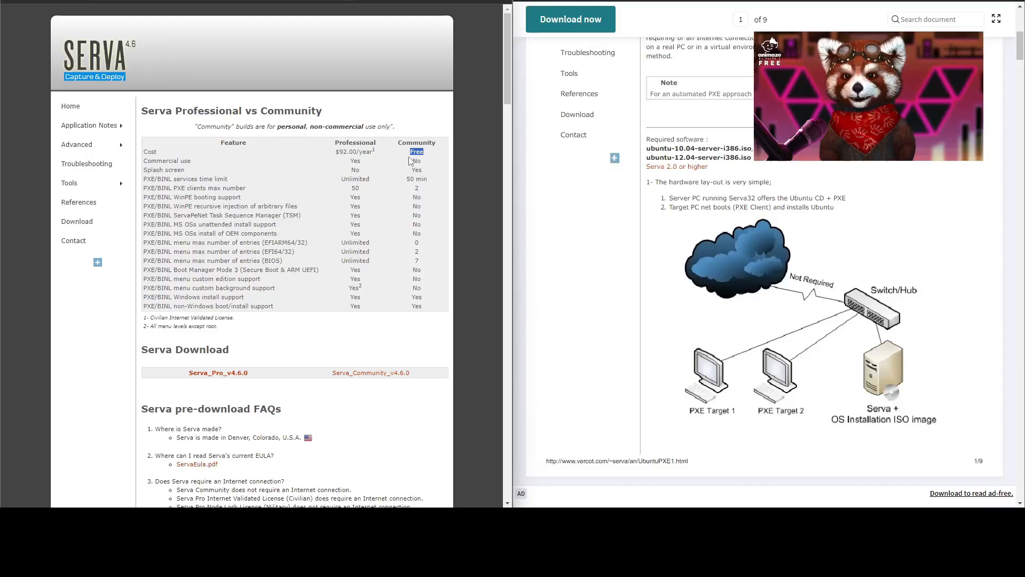
double_click(355, 143)
scroll(311, 291, down, 4)
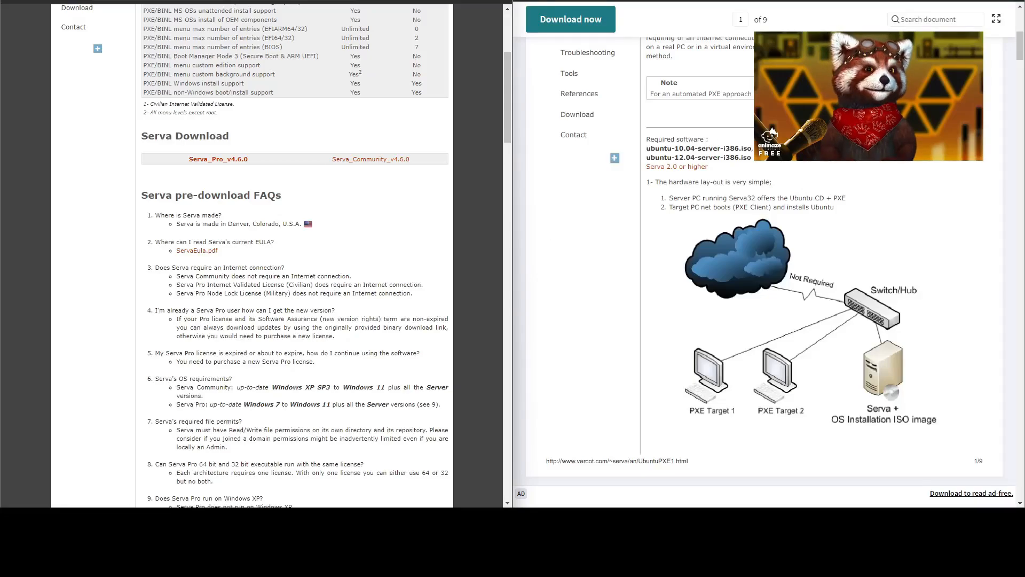
Bring the running Serva Community window forward, open its Settings and place the dialog beside the main window
click(964, 1)
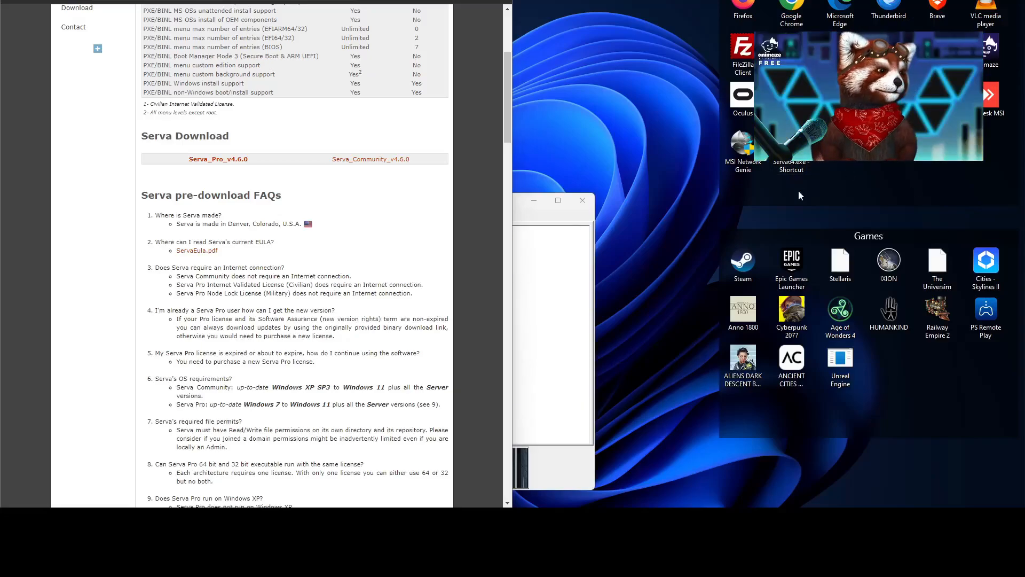
click(518, 216)
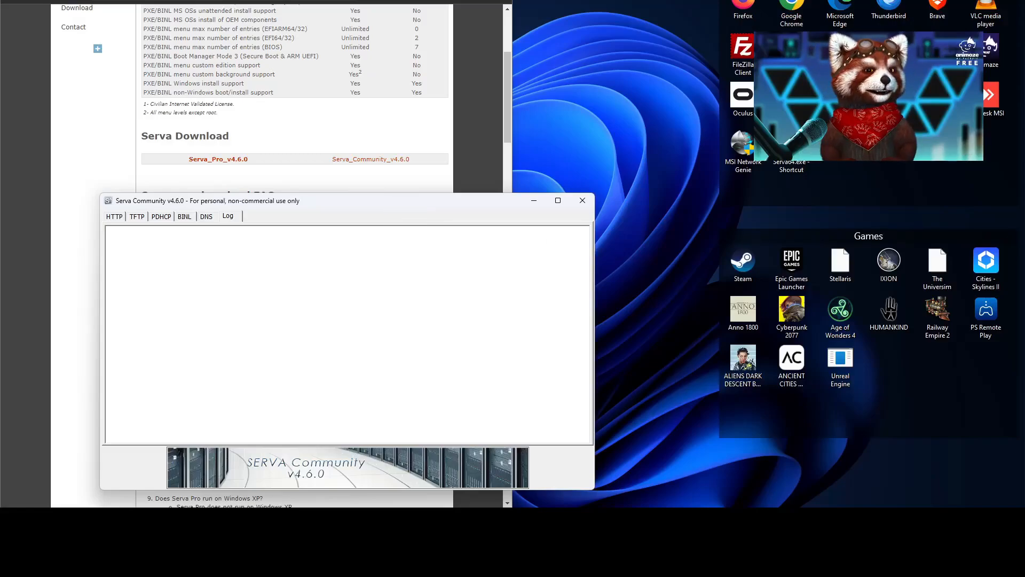
click(892, 521)
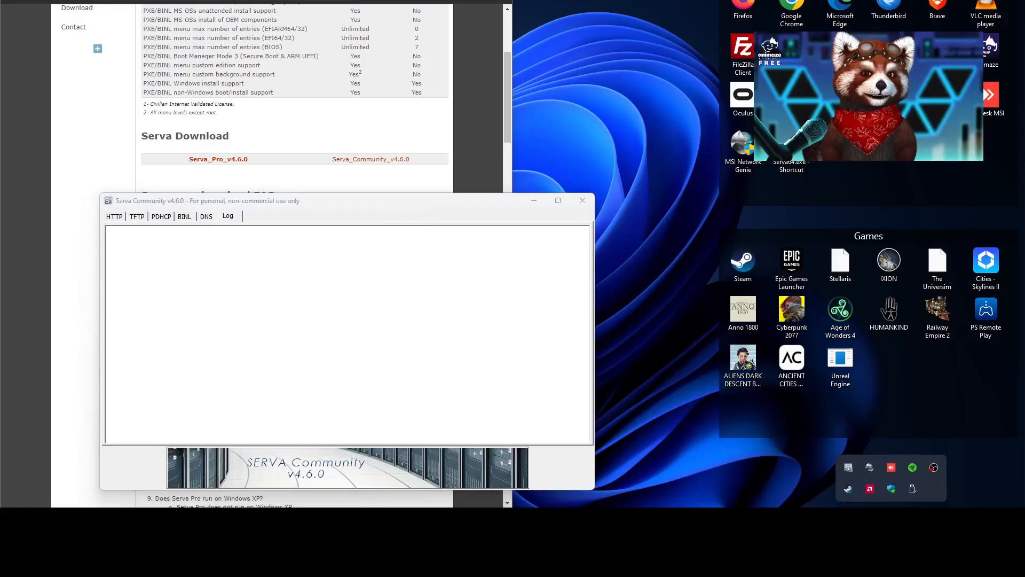
right_click(850, 468)
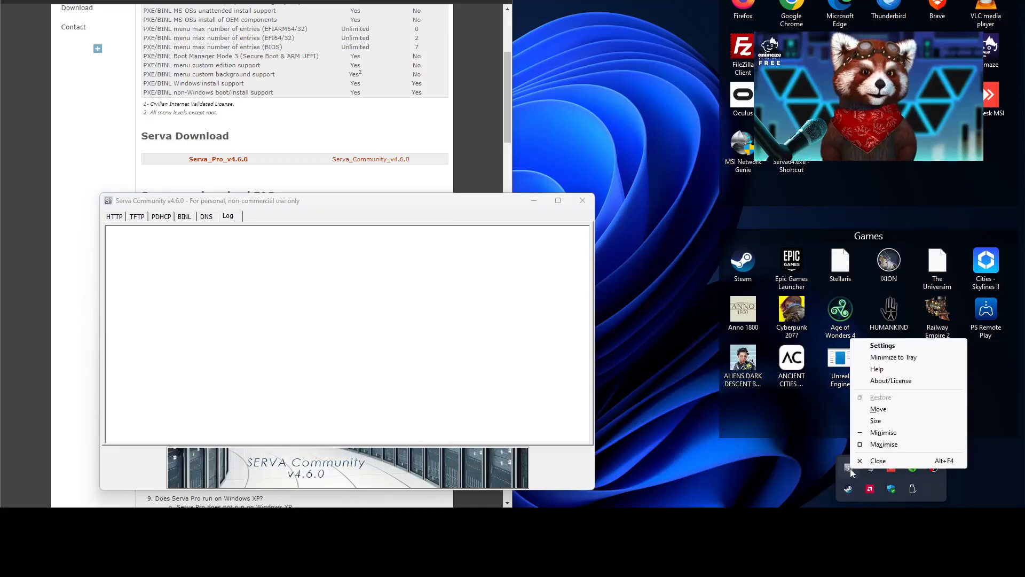
click(878, 346)
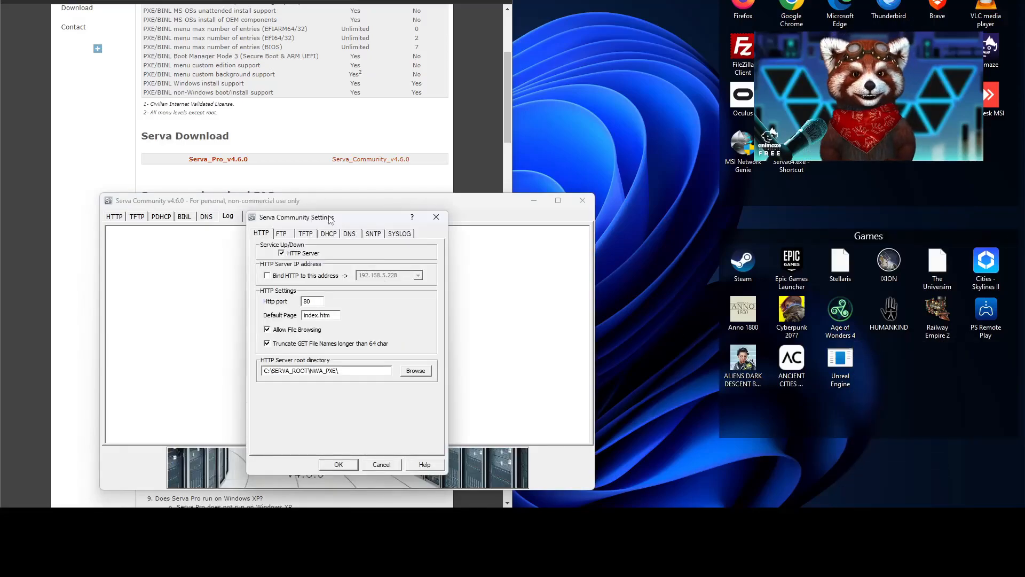
drag(330, 219, 713, 184)
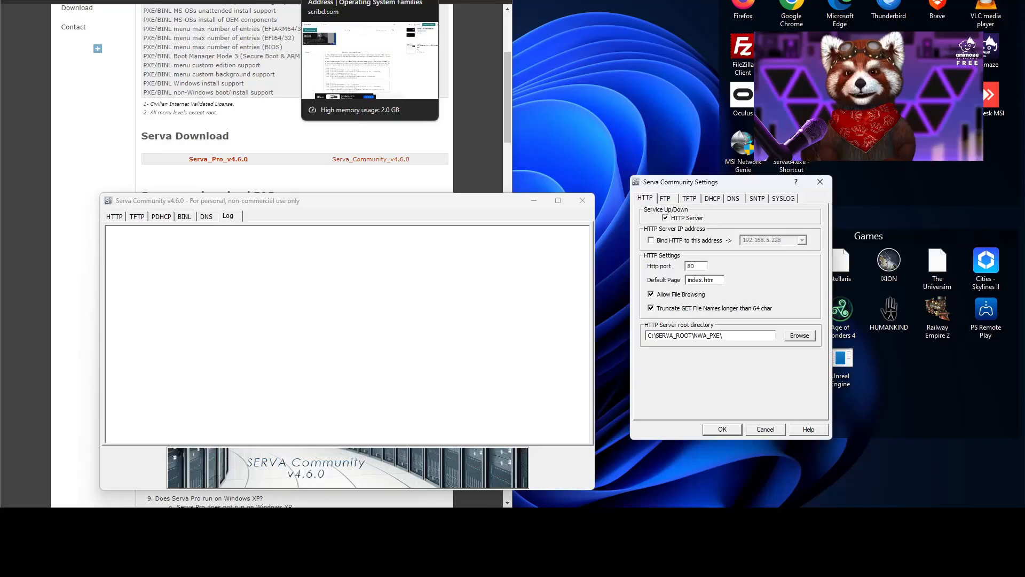
Switch to the Scribd guide "Serva PXE - AN01: Ubuntu Install", enlarge the browser window and review the introduction and required software
click(352, 1)
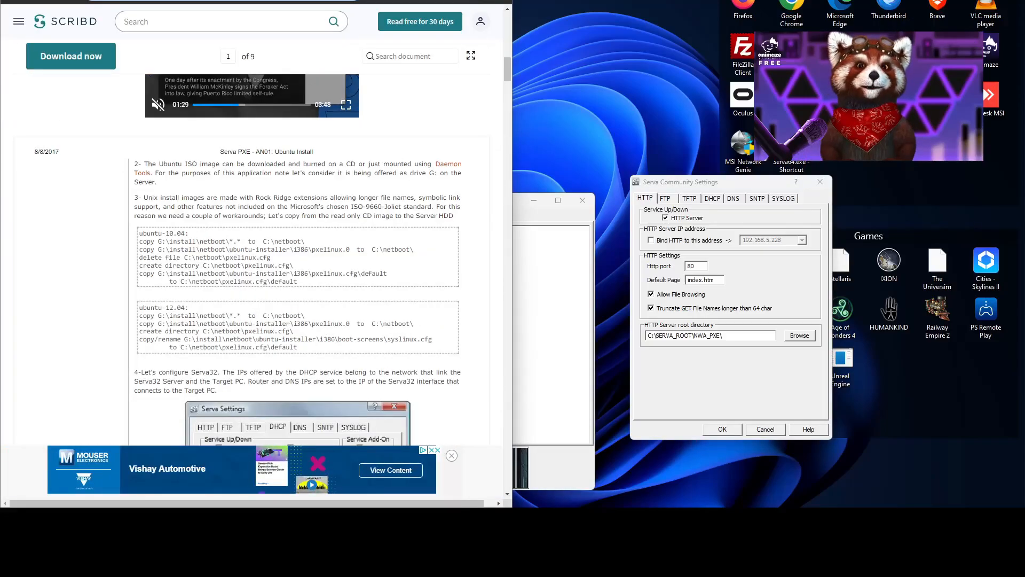
click(475, 1)
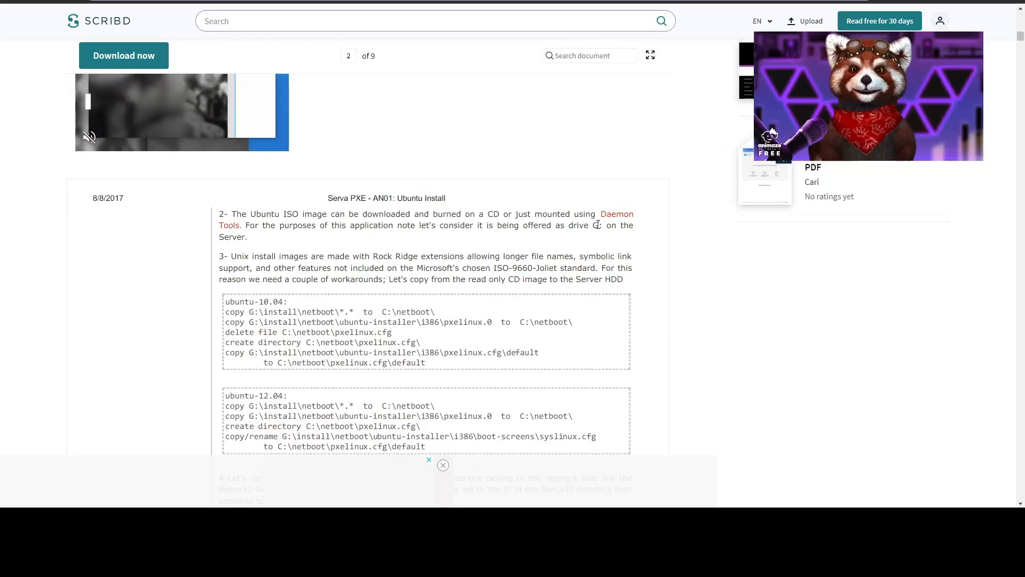
scroll(572, 245, up, 7)
scroll(572, 247, up, 6)
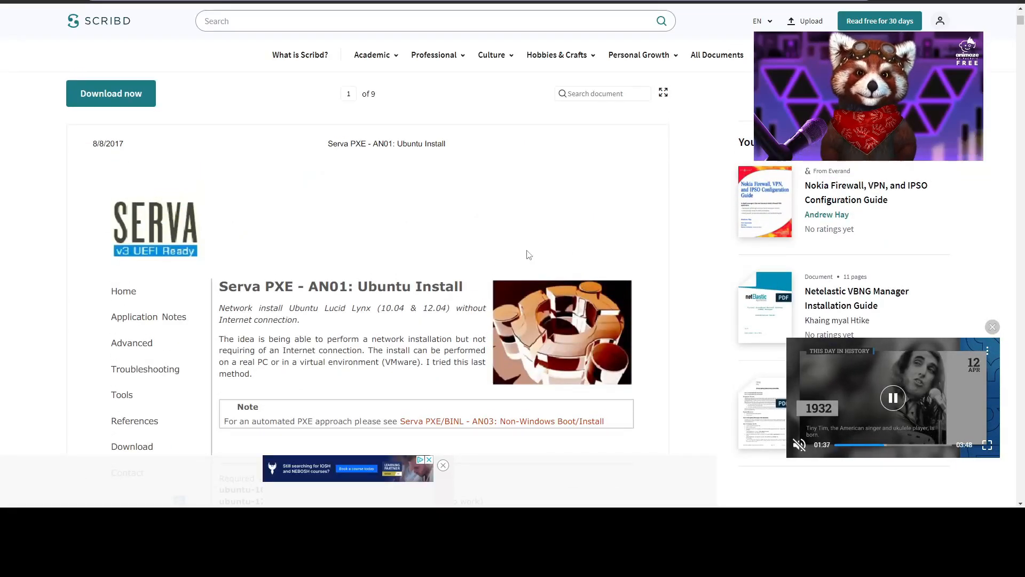
click(664, 92)
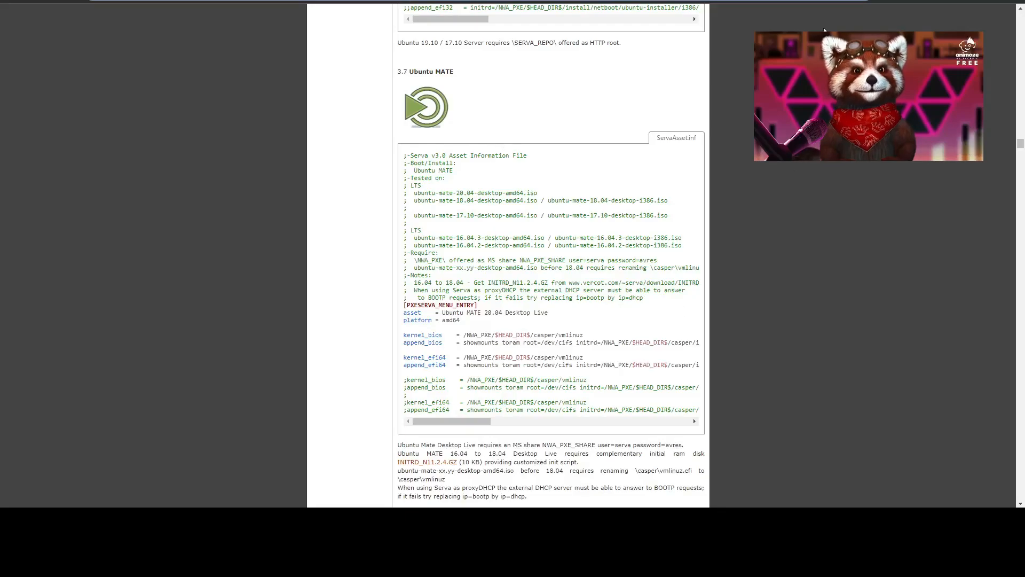
click(764, 1)
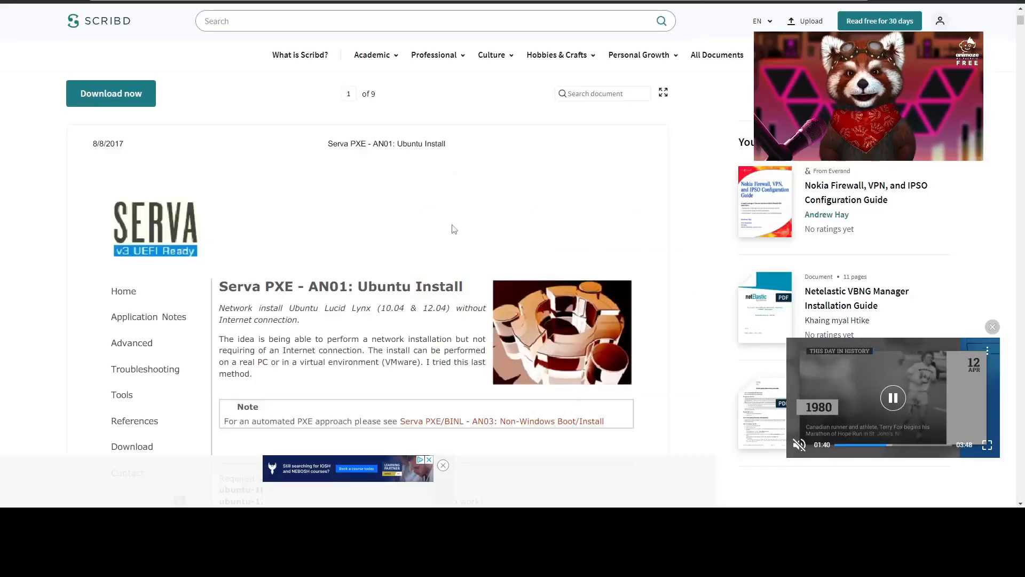
scroll(440, 218, down, 6)
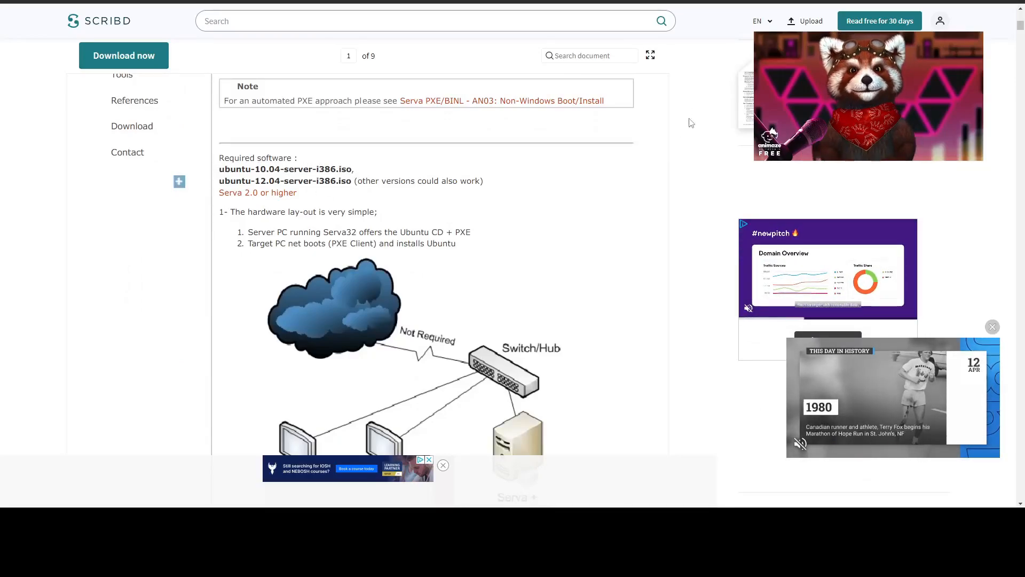
Open the download page on the Ubuntu MATE site and choose the 64-bit PCs/Macs architecture
click(724, 1)
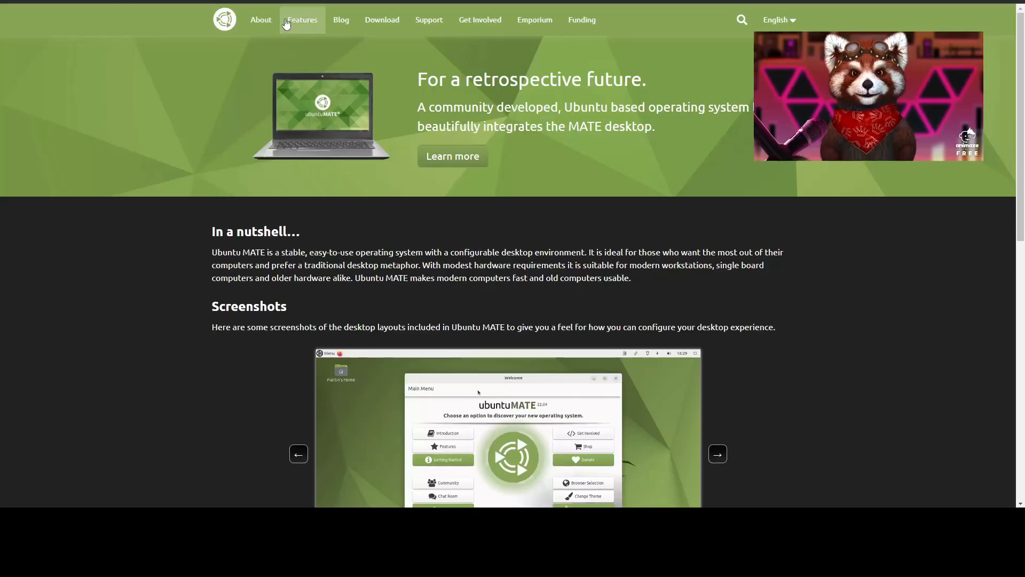
click(383, 24)
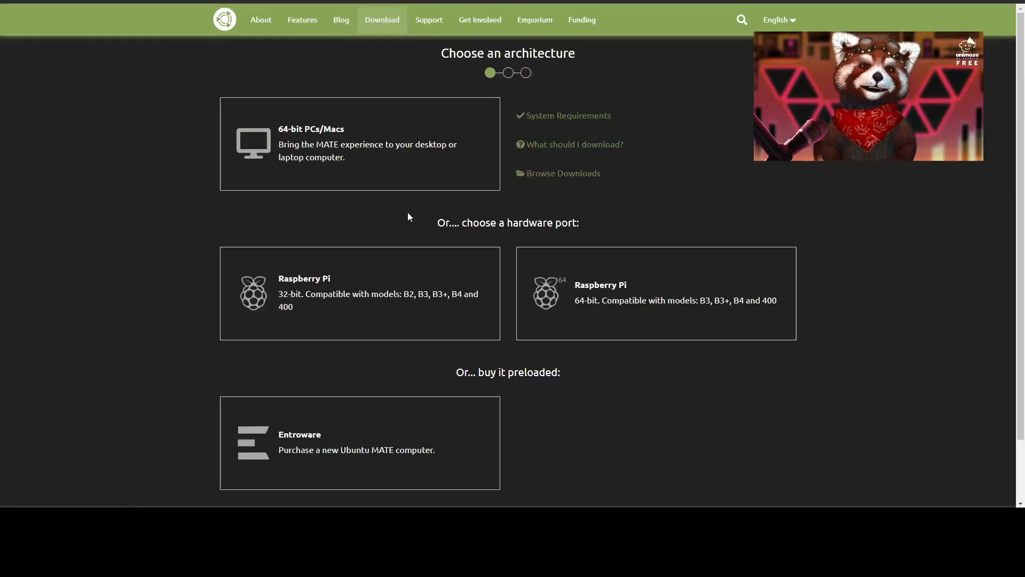
click(338, 138)
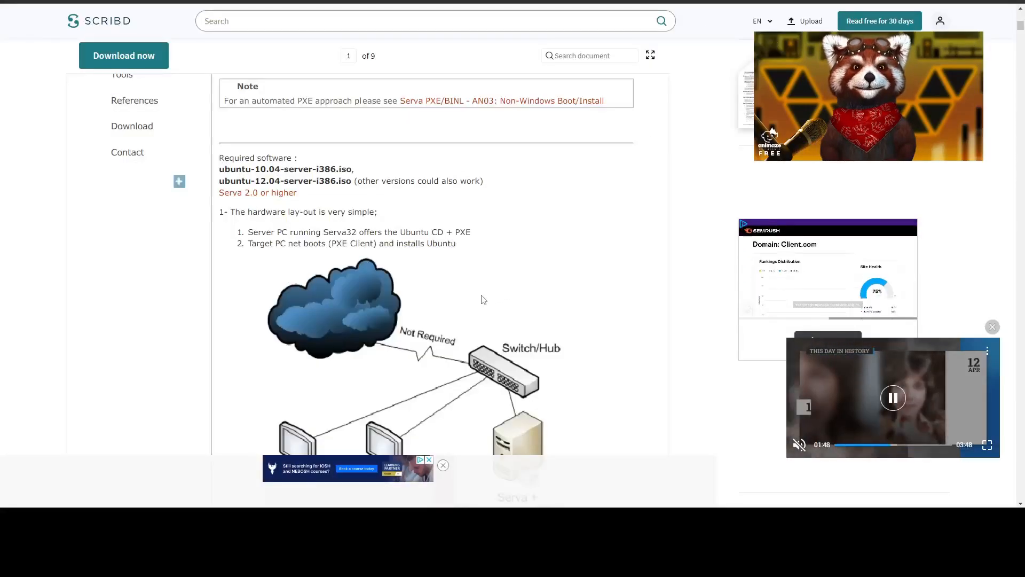
Review the Scribd guide's netboot file-copy instructions and locate the NWA_PXE folder in File Explorer
scroll(496, 287, down, 12)
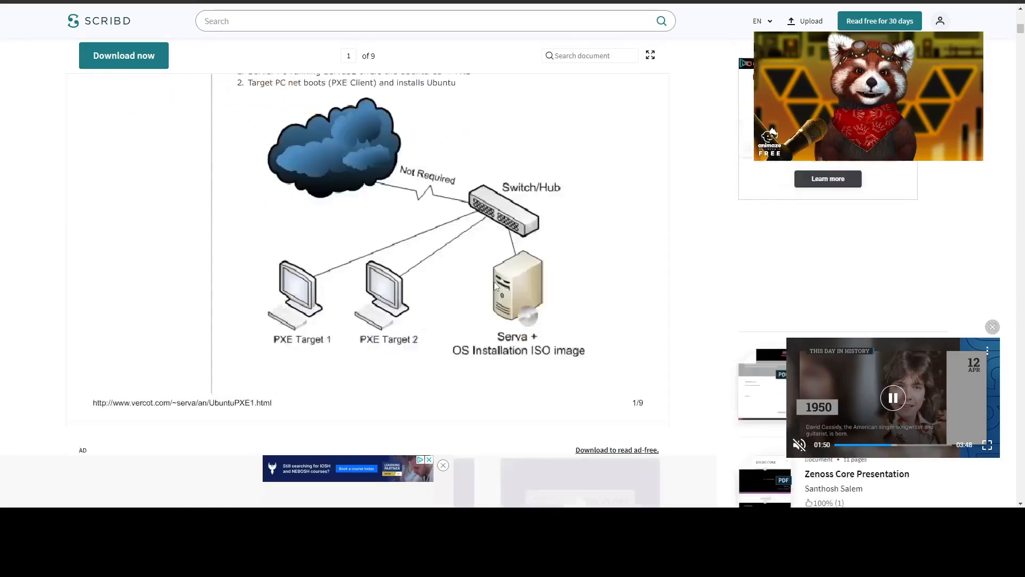
scroll(496, 286, down, 2)
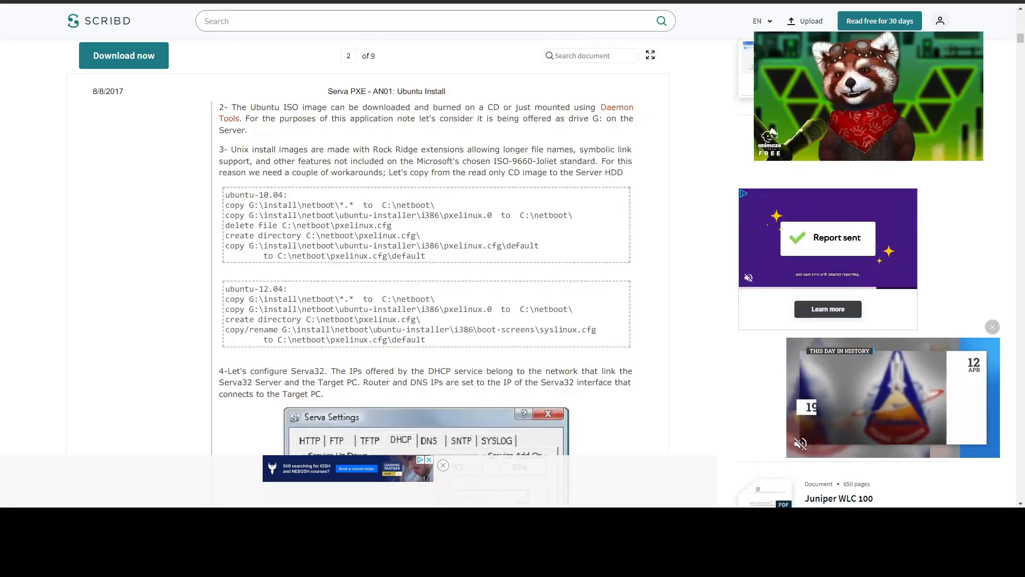
mouse_move(209, 539)
click(244, 469)
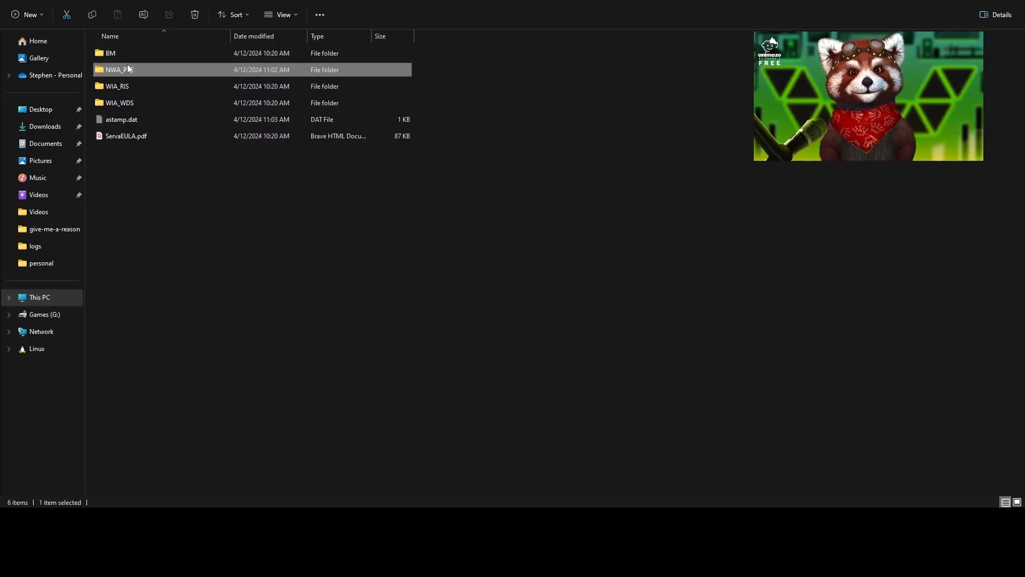
mouse_move(140, 75)
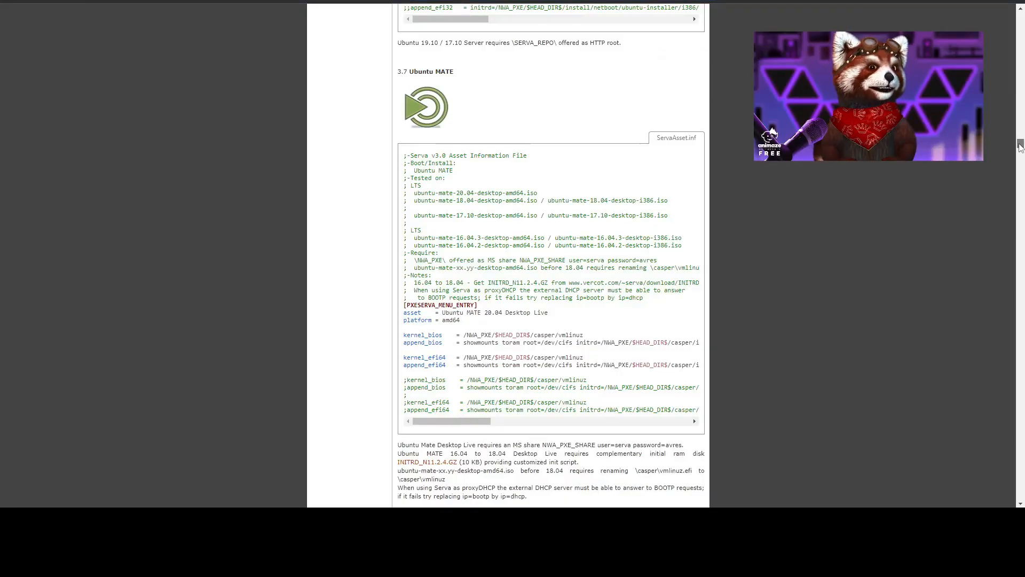
Check the start of the AN03 page, mark "netboot" in the Scribd guide's ubuntu-10.04 instructions and return to the folder in File Explorer
drag(1021, 144, 1020, 17)
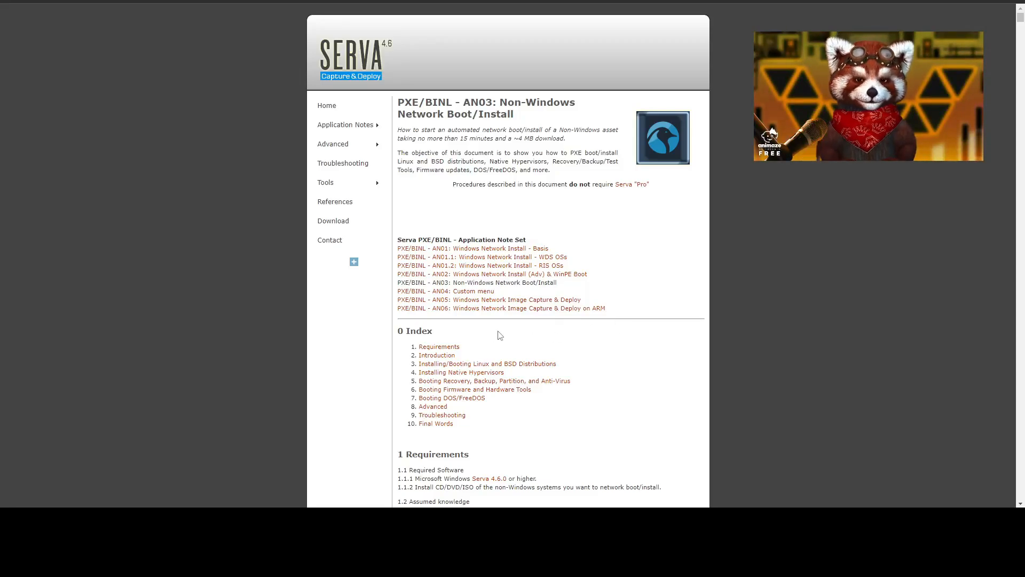
key(ctrl+Tab)
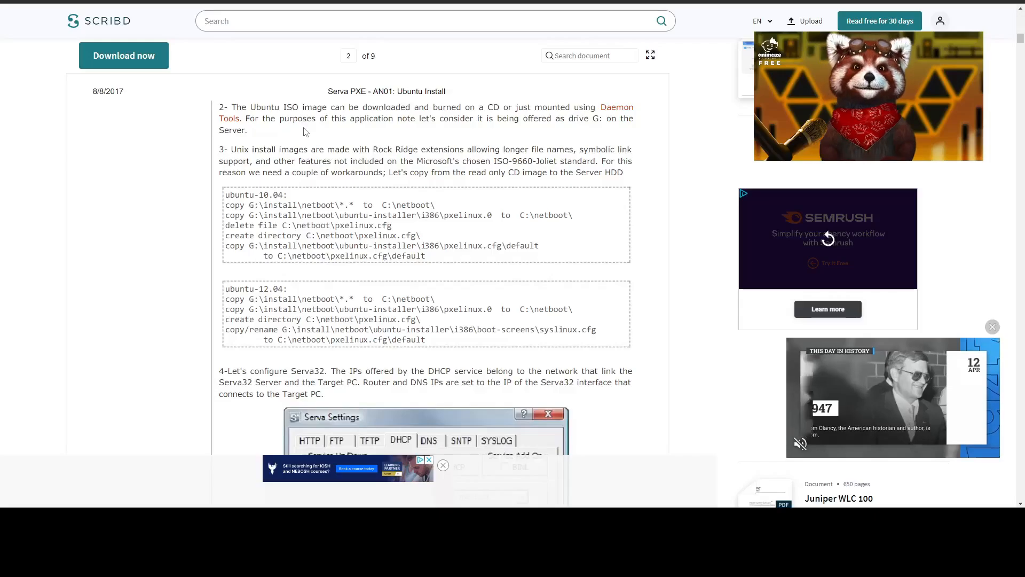
double_click(317, 205)
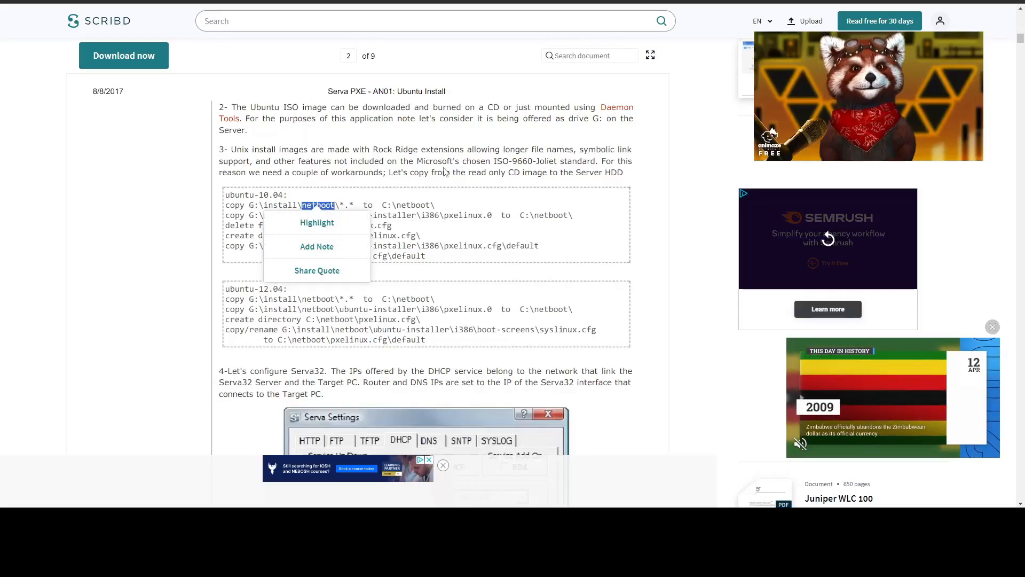
click(445, 172)
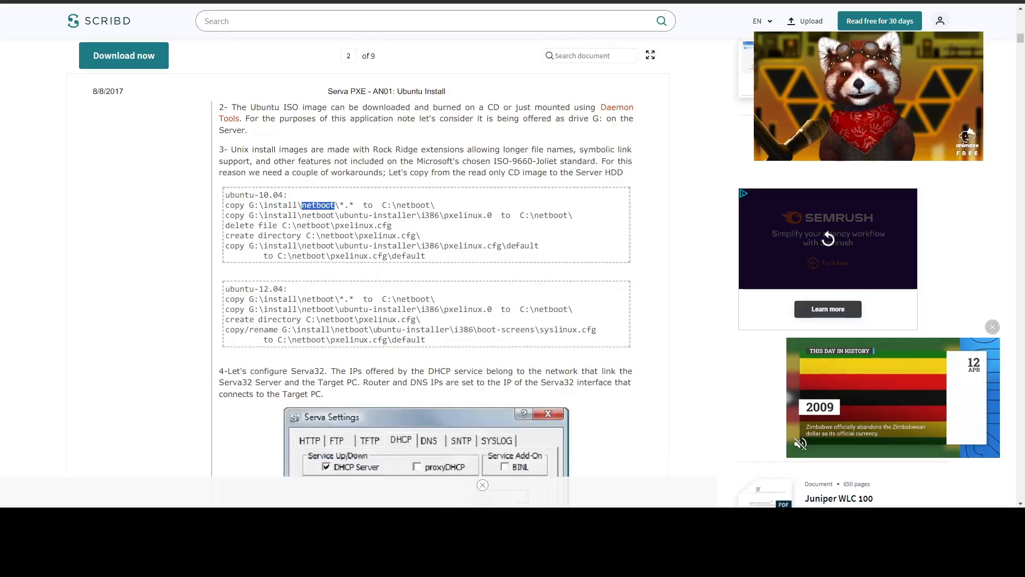
click(244, 475)
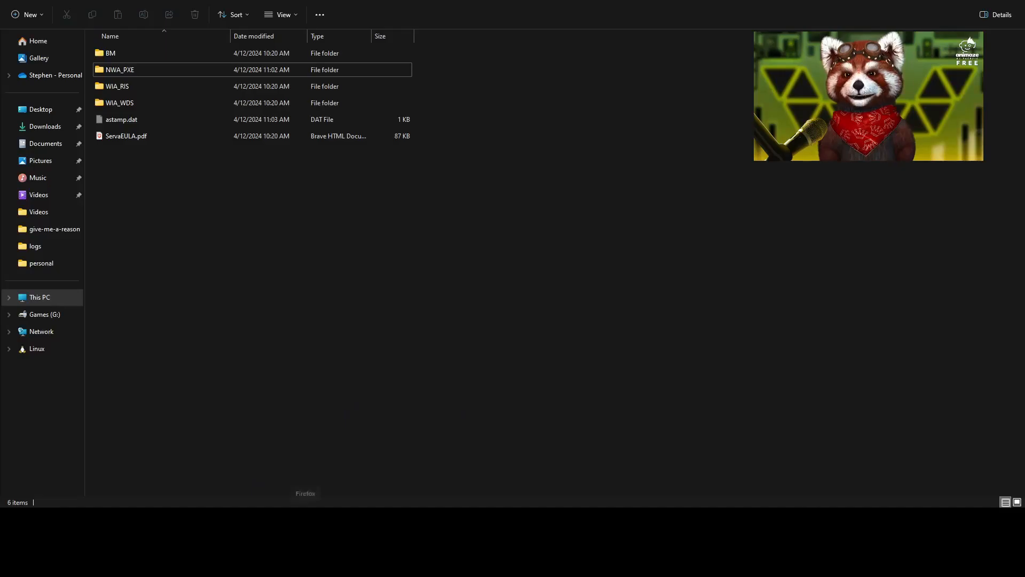
Switch to the Scribd guide and read on to the netboot file-copy instructions for ubuntu-10.04 and ubuntu-12.04
mouse_move(372, 520)
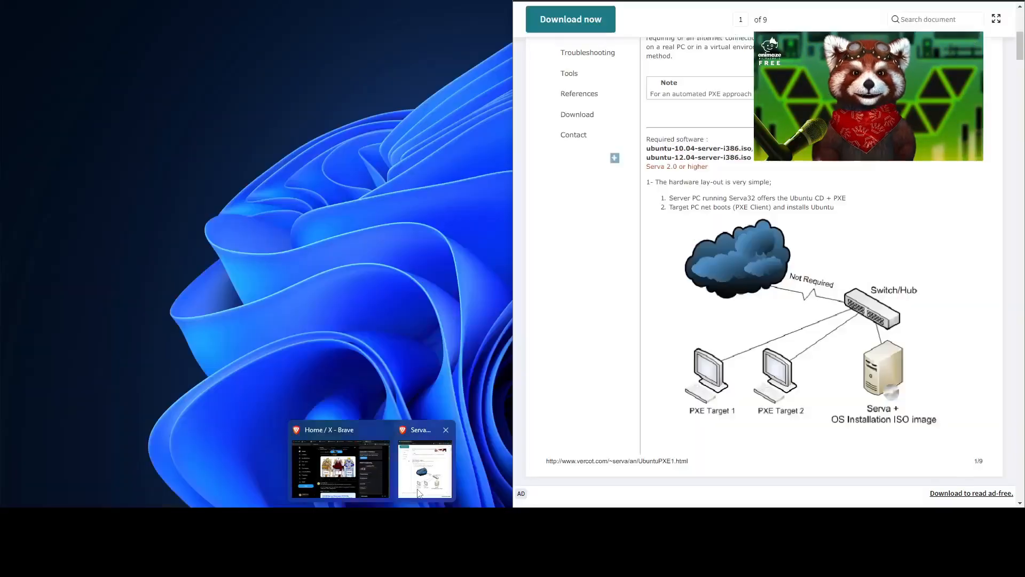
click(420, 493)
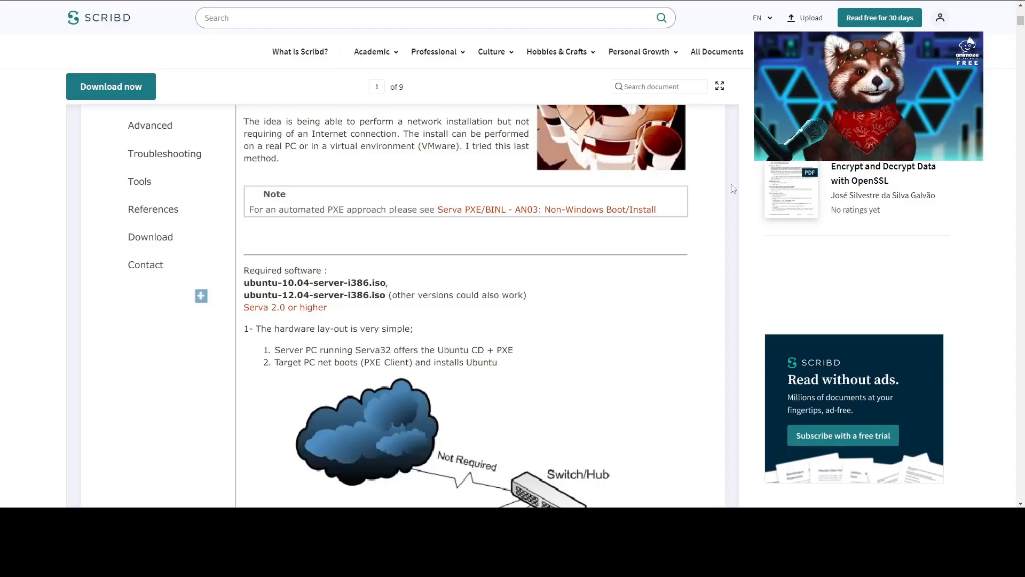
scroll(501, 334, down, 12)
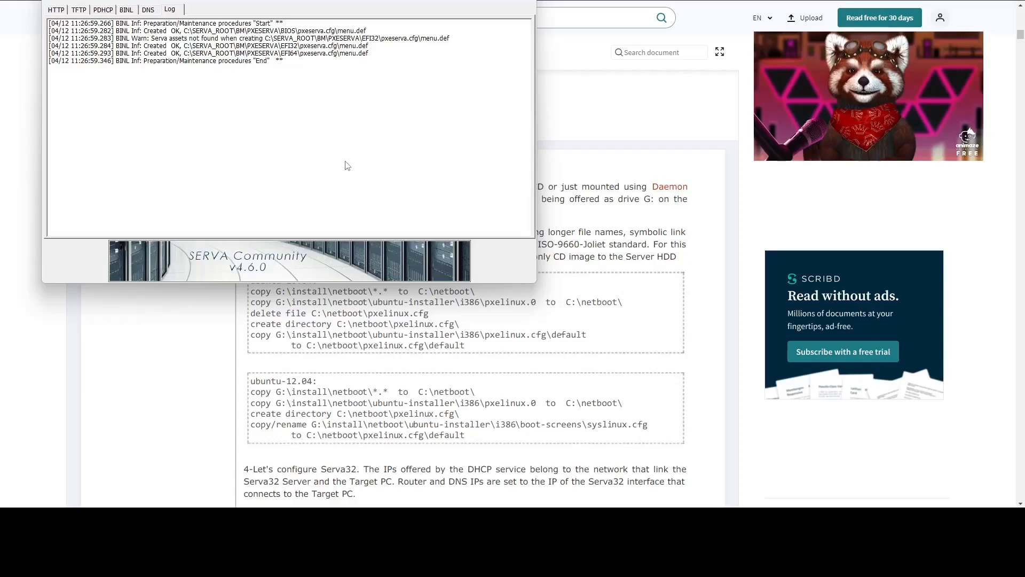
Open the Serva Community settings and check the root directory in the TFTP server settings
click(888, 520)
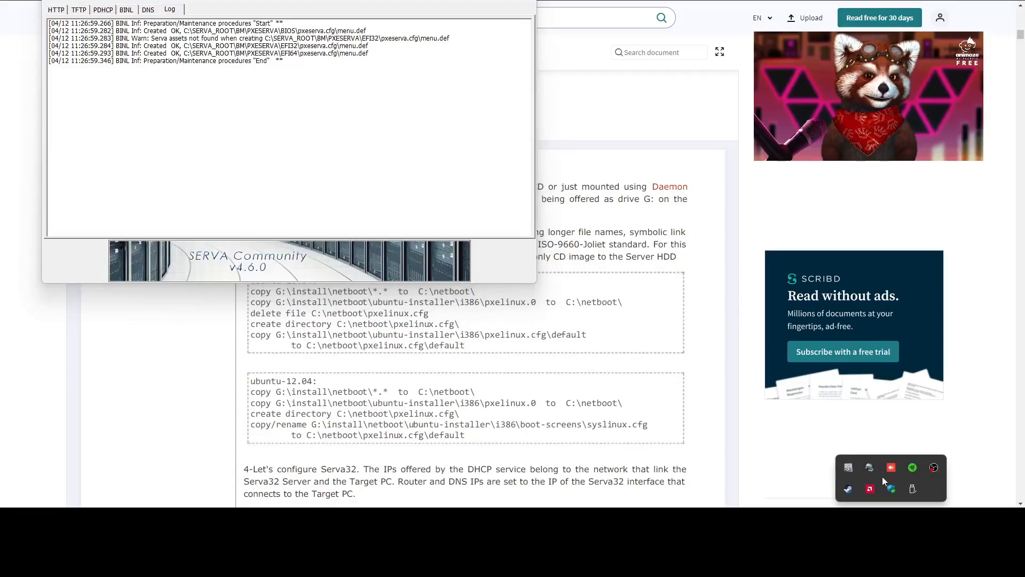
right_click(849, 467)
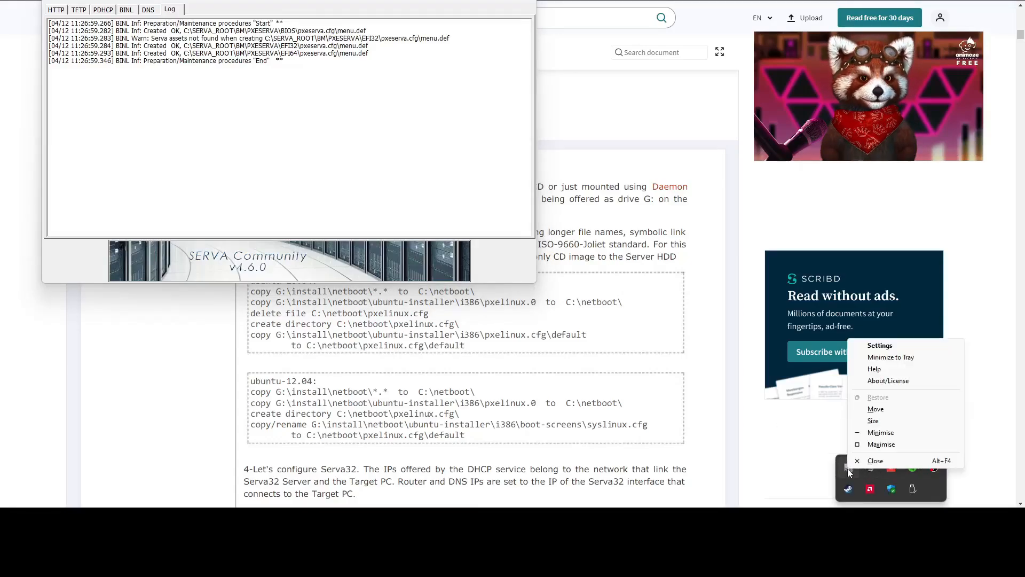
click(892, 346)
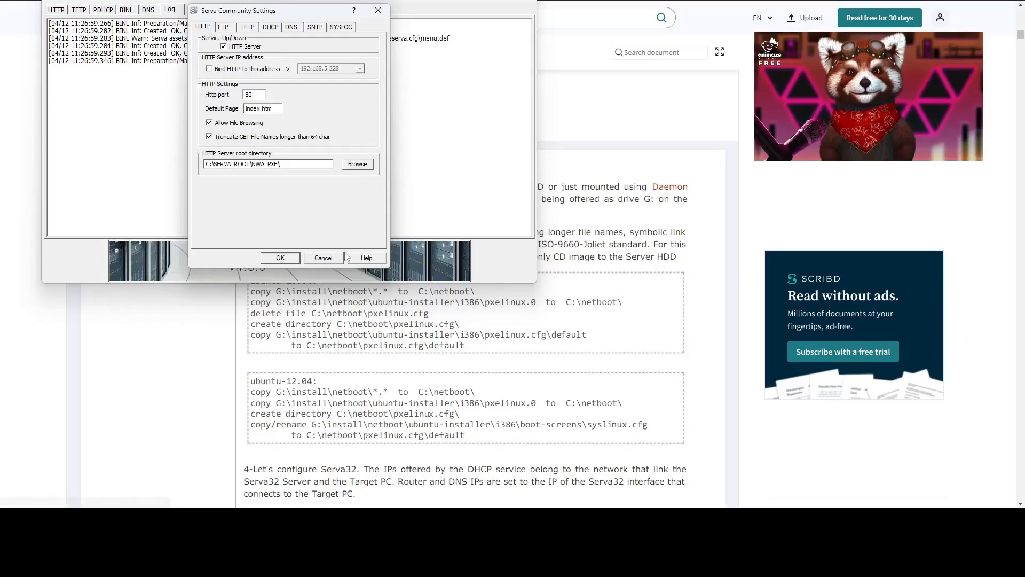
click(273, 28)
click(249, 27)
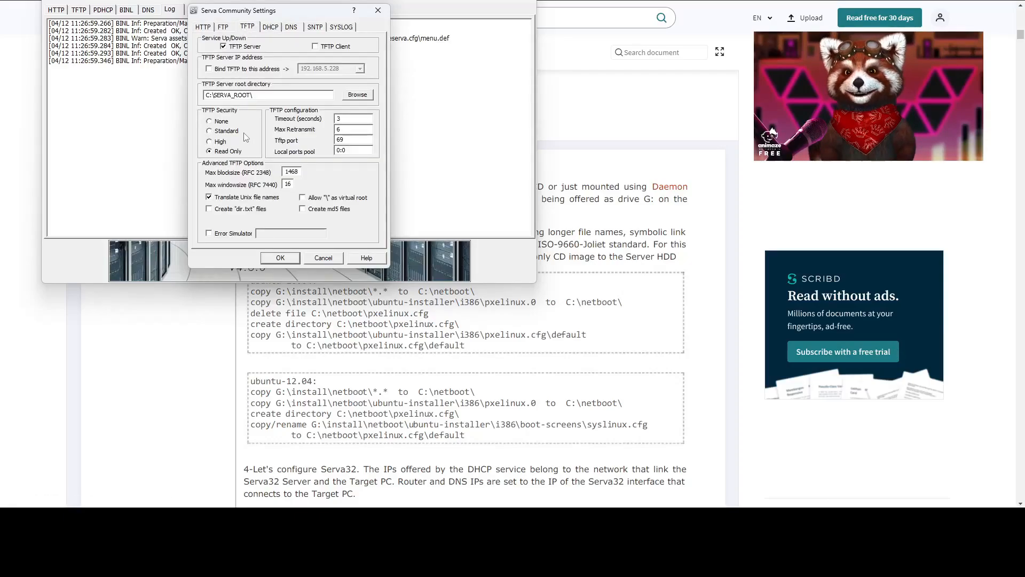
drag(253, 95, 201, 105)
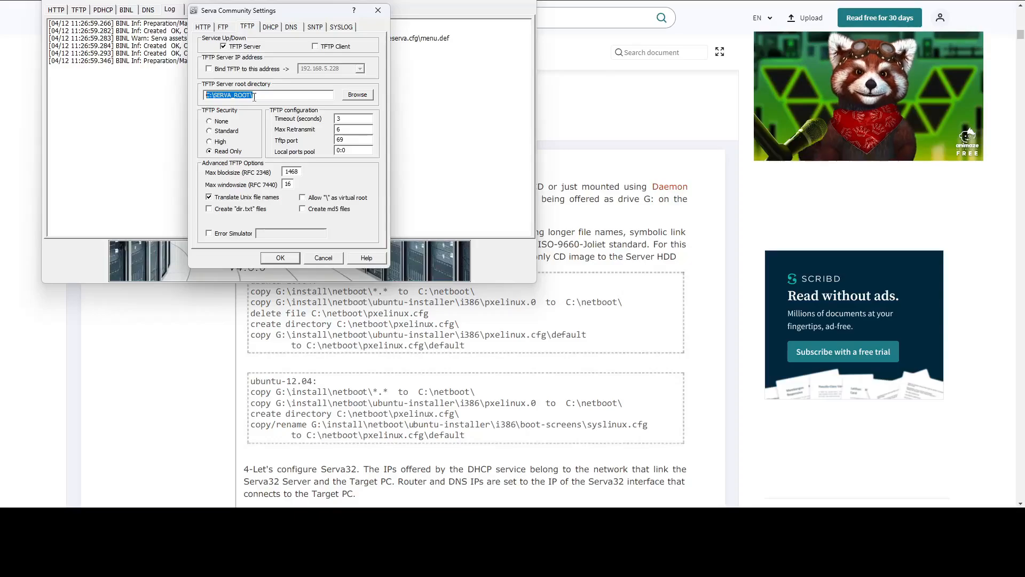
Check the SERVA_ROOT folder and the Scribd guide, and read the requirements and introduction of the AN03 Non-Windows Network Boot/Install page
mouse_move(207, 520)
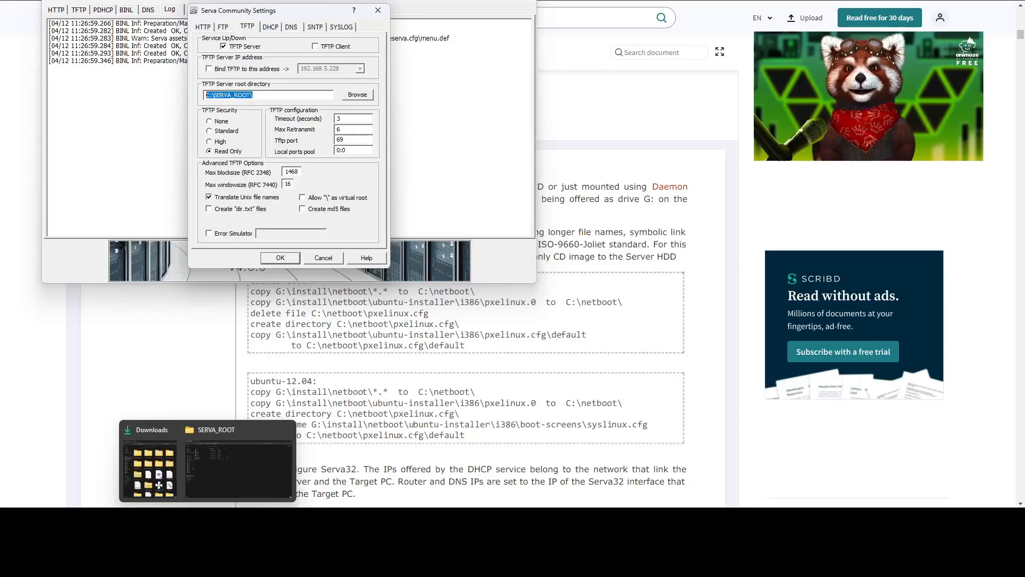
click(261, 472)
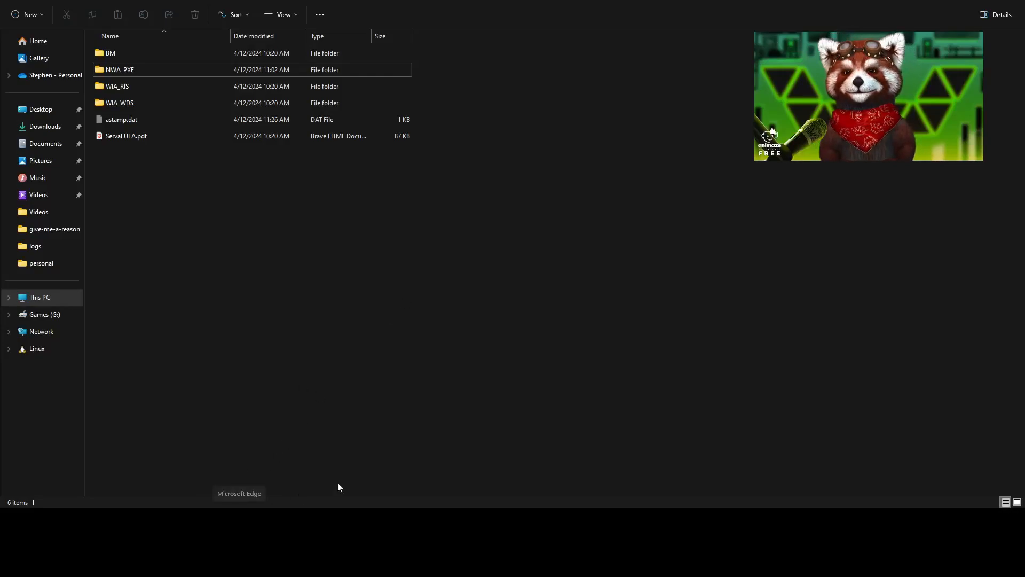
mouse_move(371, 521)
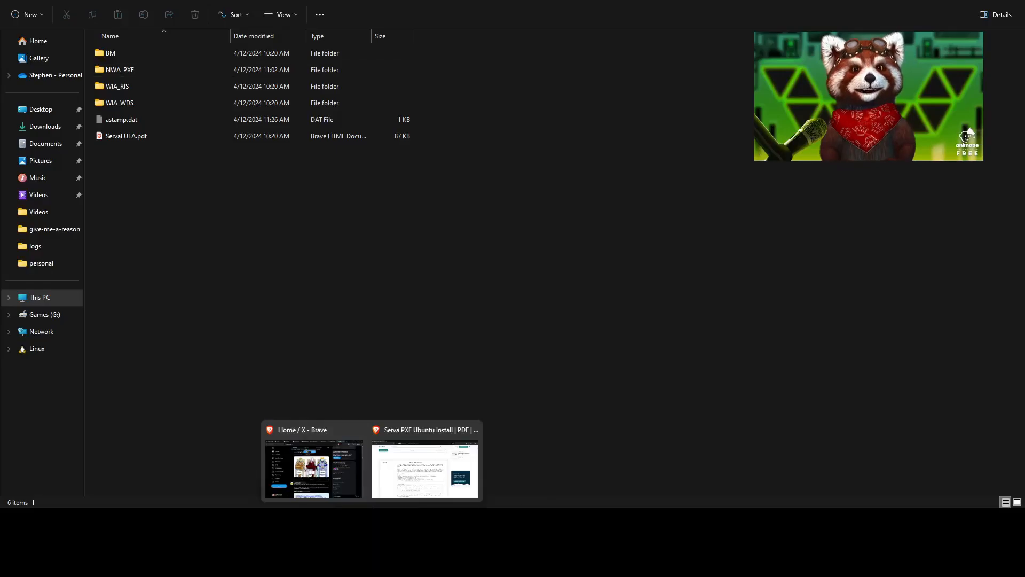
click(425, 465)
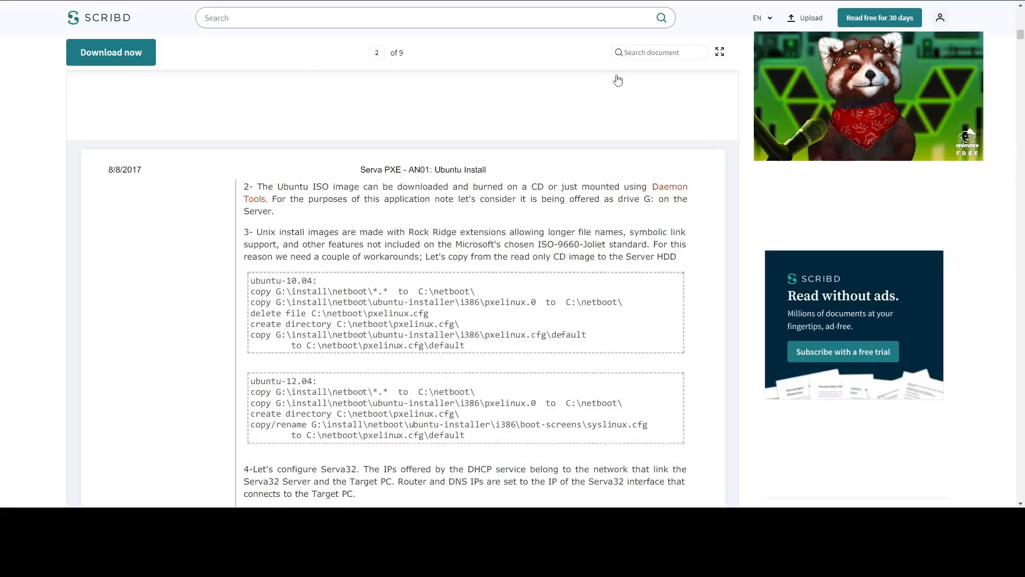
mouse_move(326, 520)
click(431, 470)
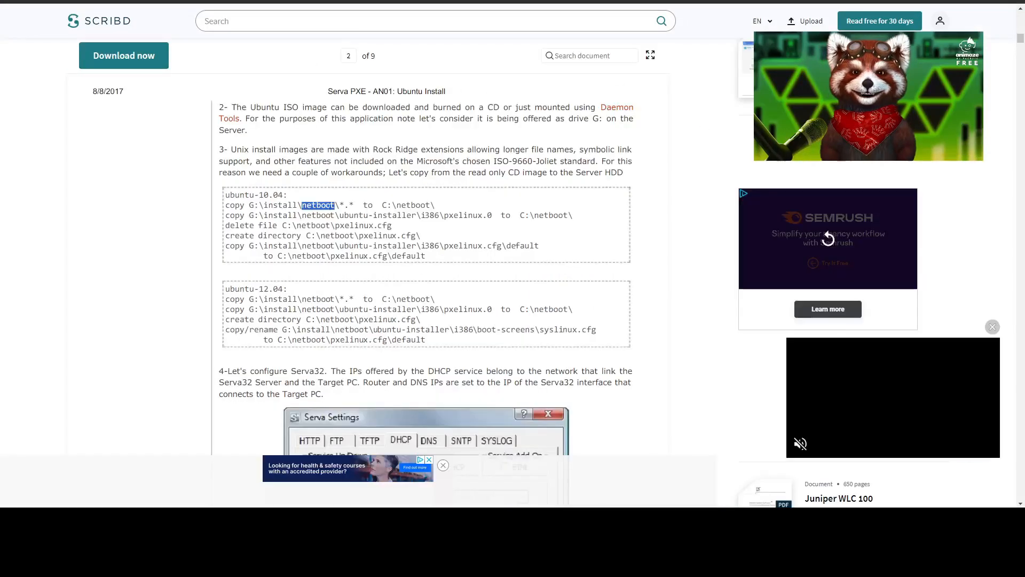
key(ctrl+Tab)
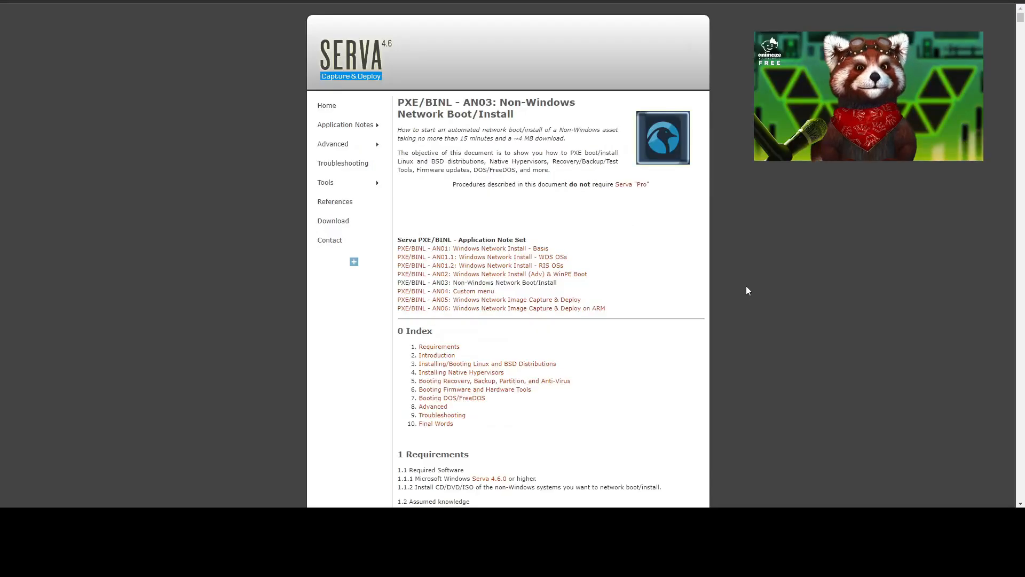
scroll(742, 283, down, 4)
scroll(736, 285, down, 2)
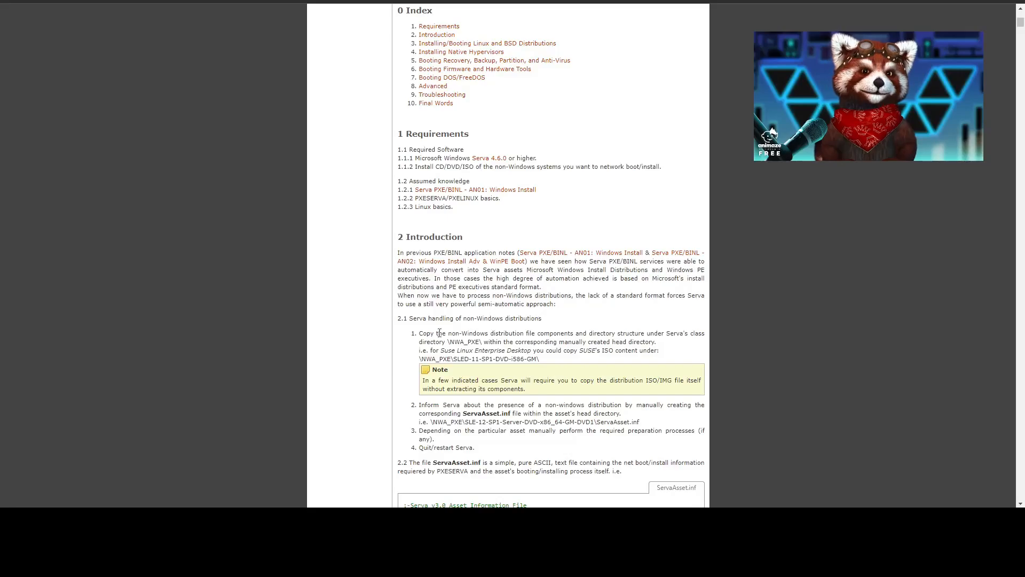
scroll(507, 305, down, 2)
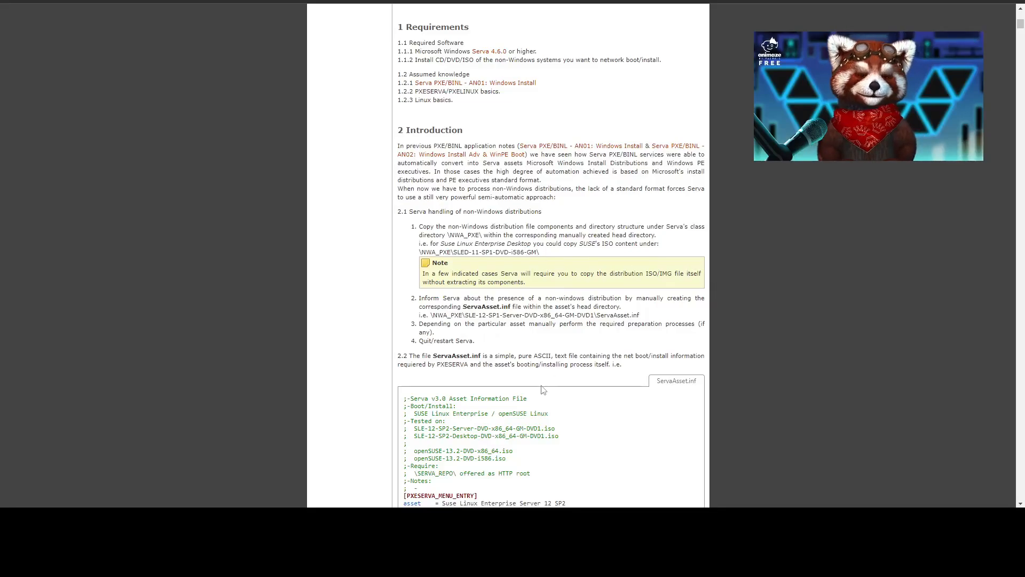
Return to the Serva Community settings, move the dialog clear of the log and review the DHCP, DNS and HTTP settings
mouse_move(584, 518)
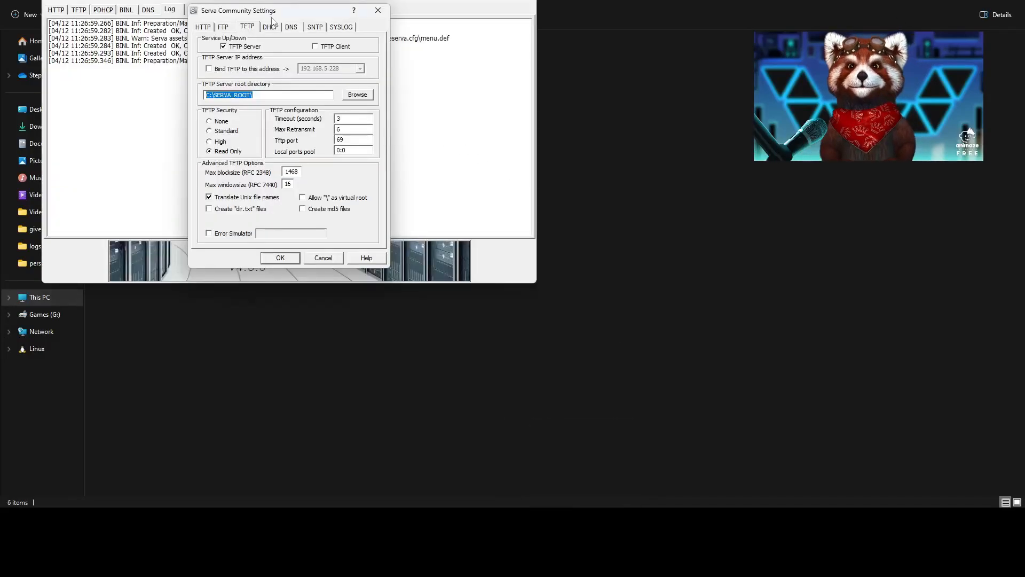
drag(298, 14, 677, 88)
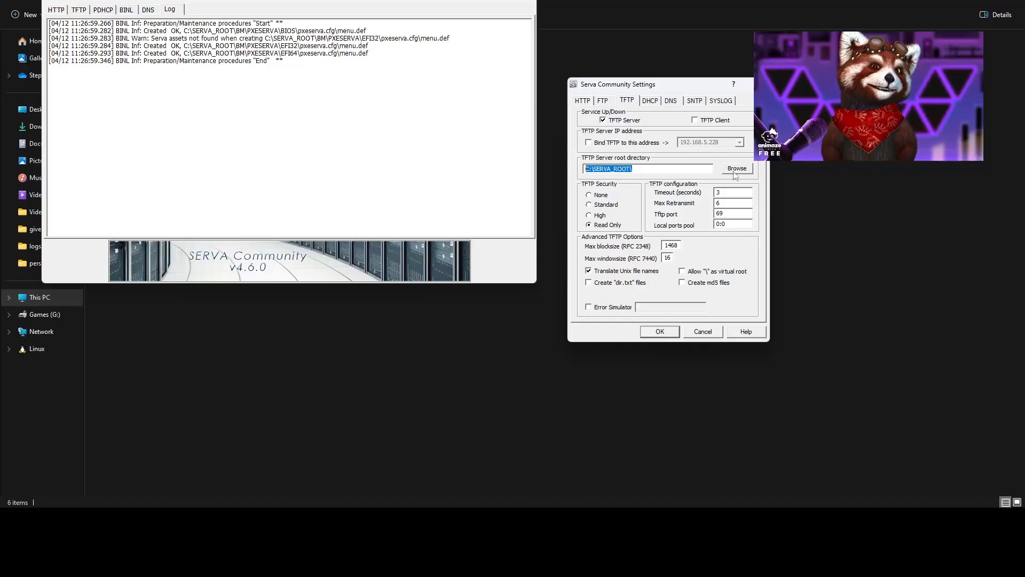
click(654, 104)
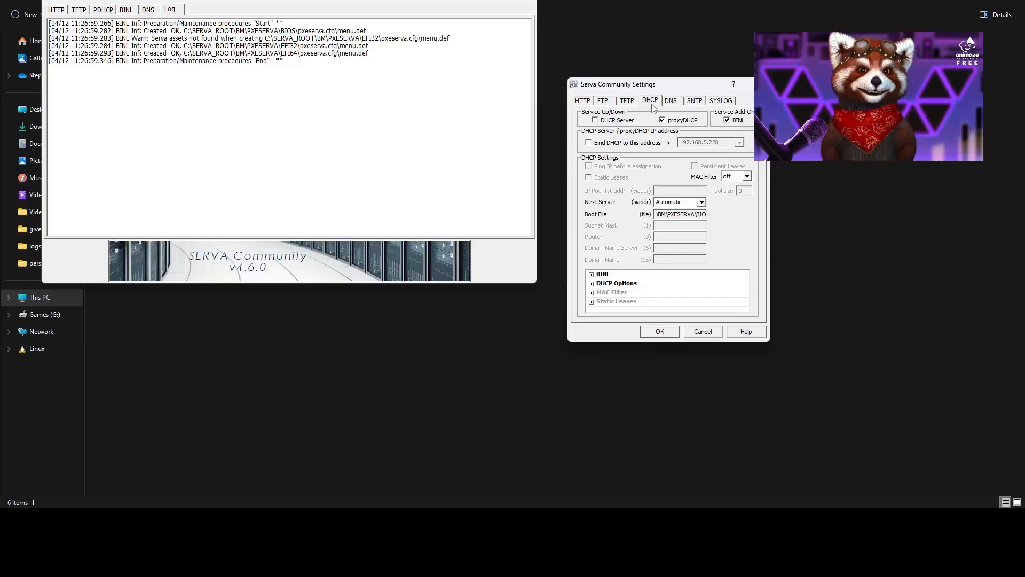
click(672, 103)
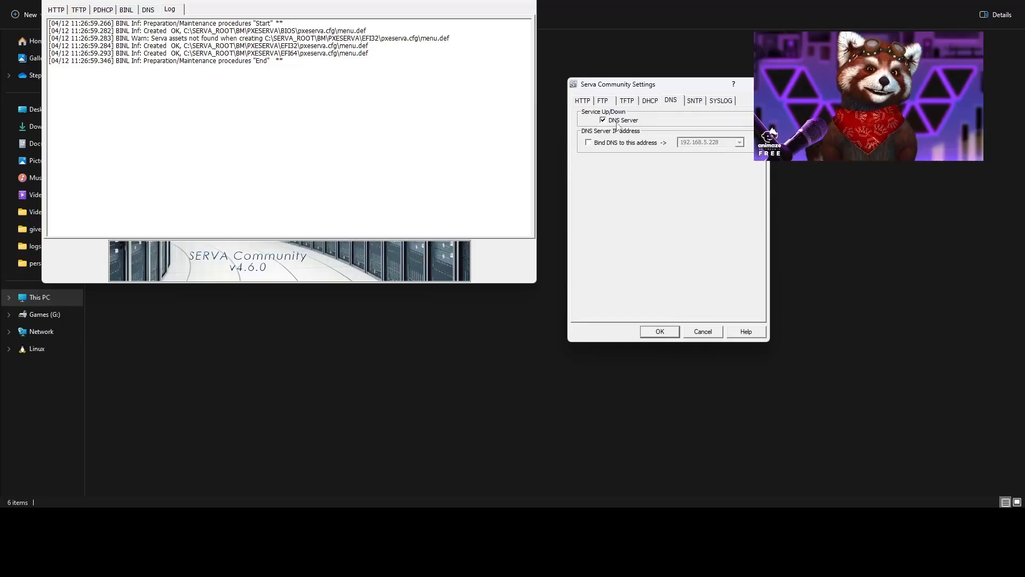
click(584, 101)
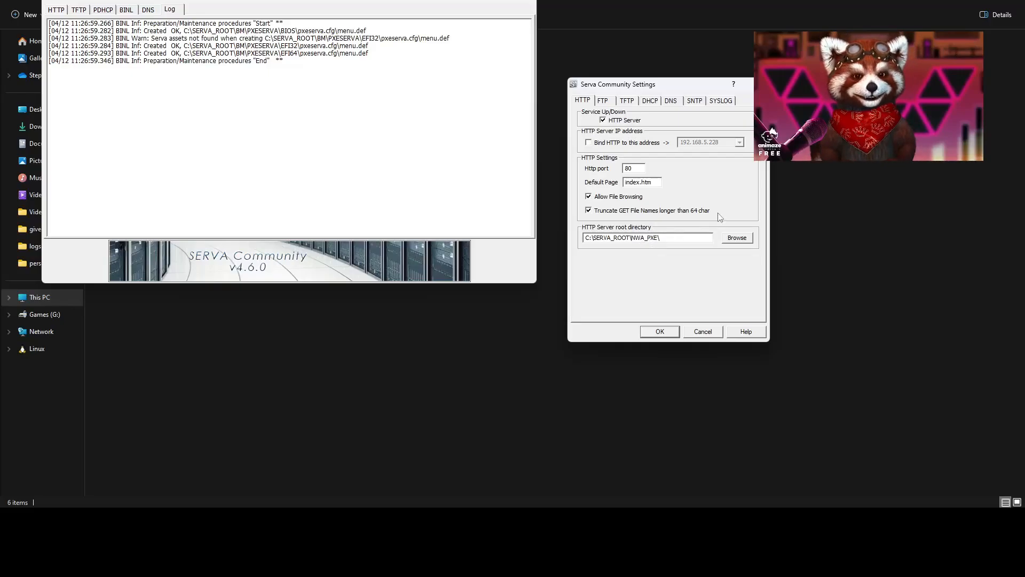
Save the Serva settings, close Serva and start it again from the desktop
click(666, 330)
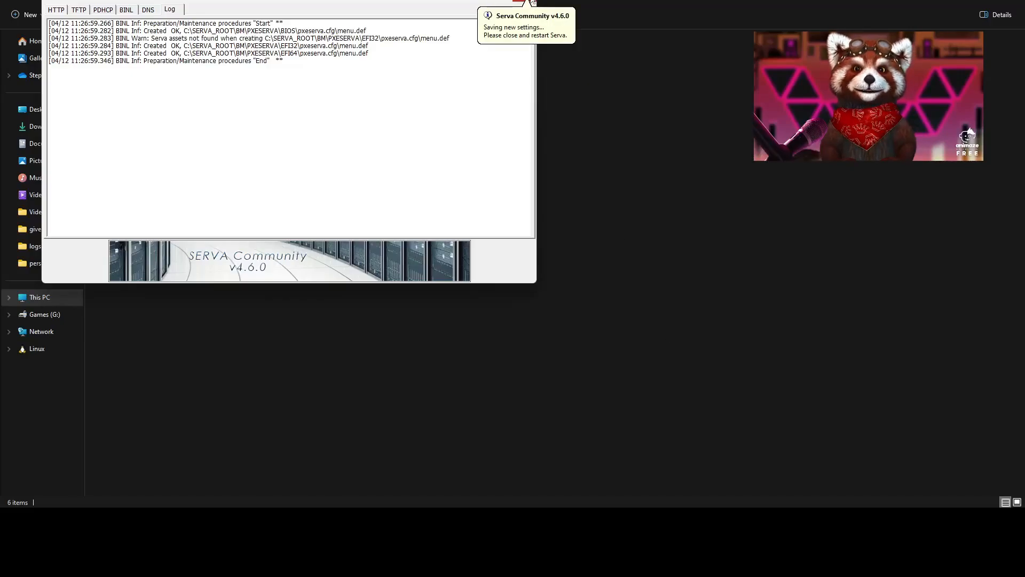
click(624, 130)
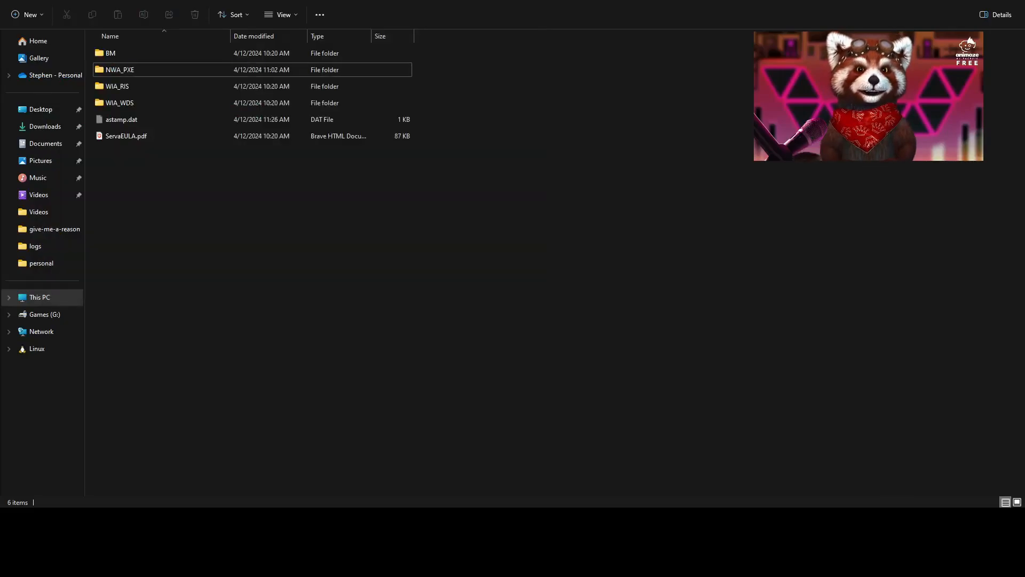
key(super+d)
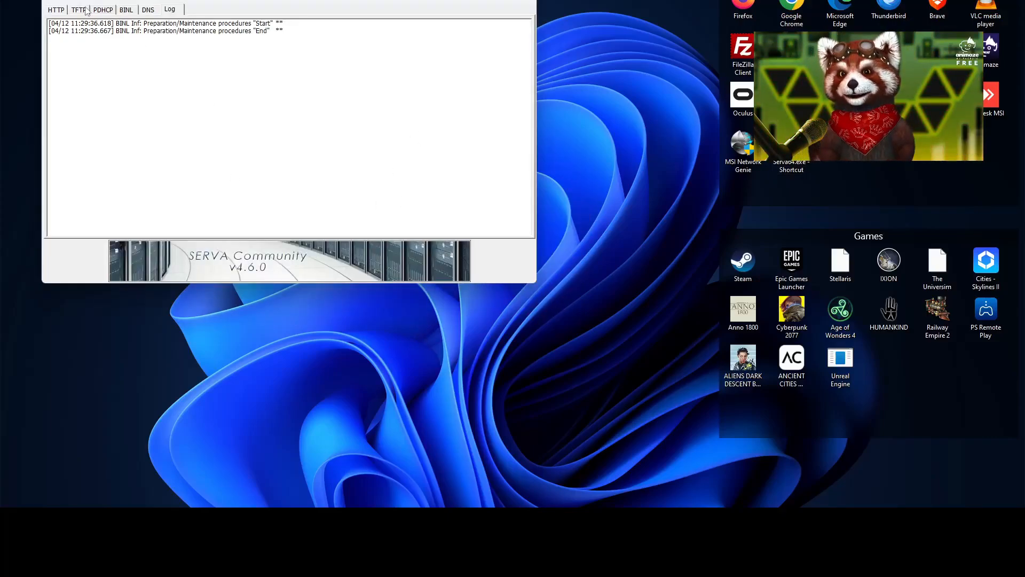
Examine the contents of the BM folder in SERVA_ROOT and its PXESERVA subfolder, and return to SERVA_ROOT
mouse_move(211, 542)
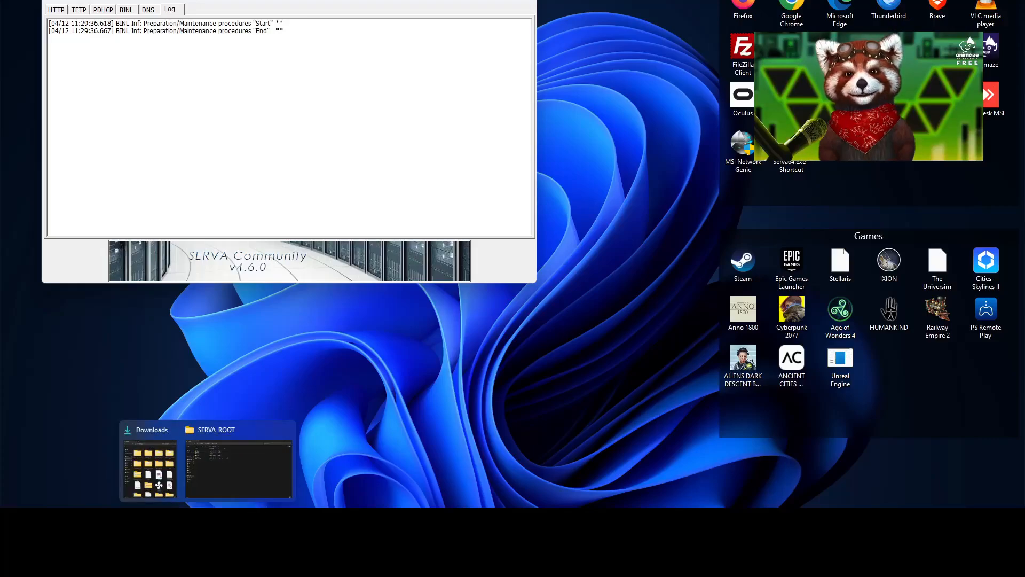
click(239, 468)
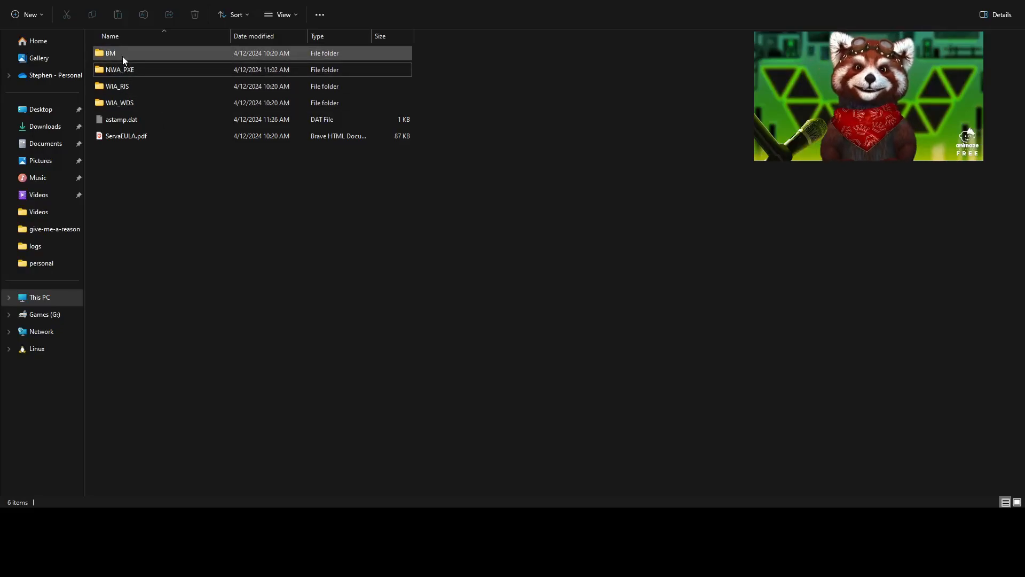
mouse_move(122, 55)
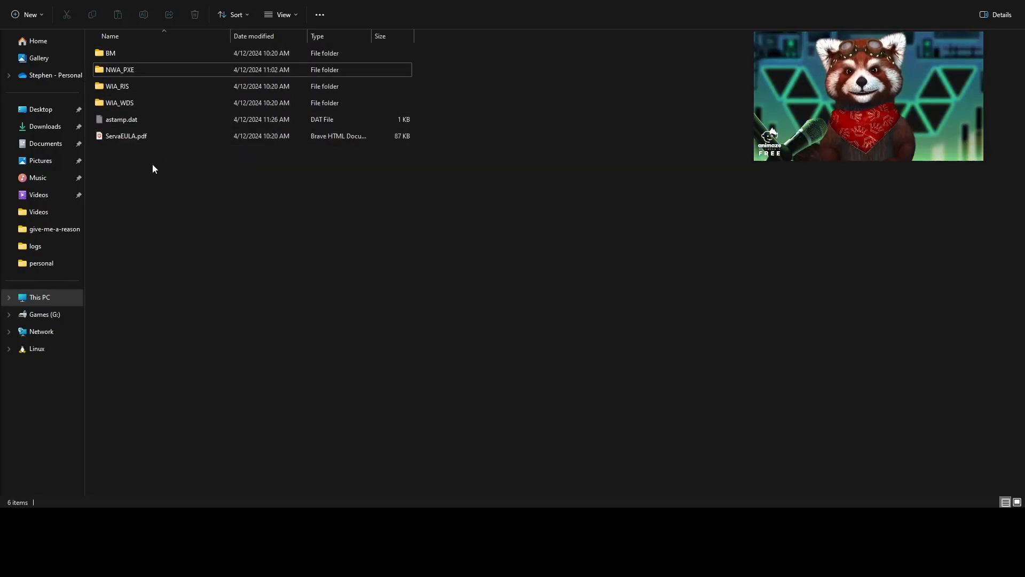
double_click(127, 52)
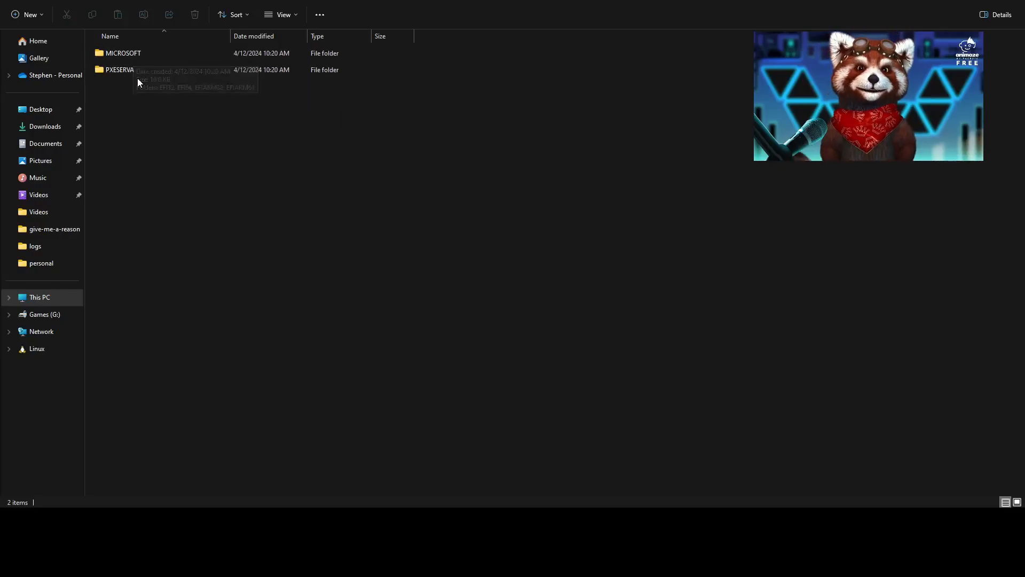
double_click(132, 75)
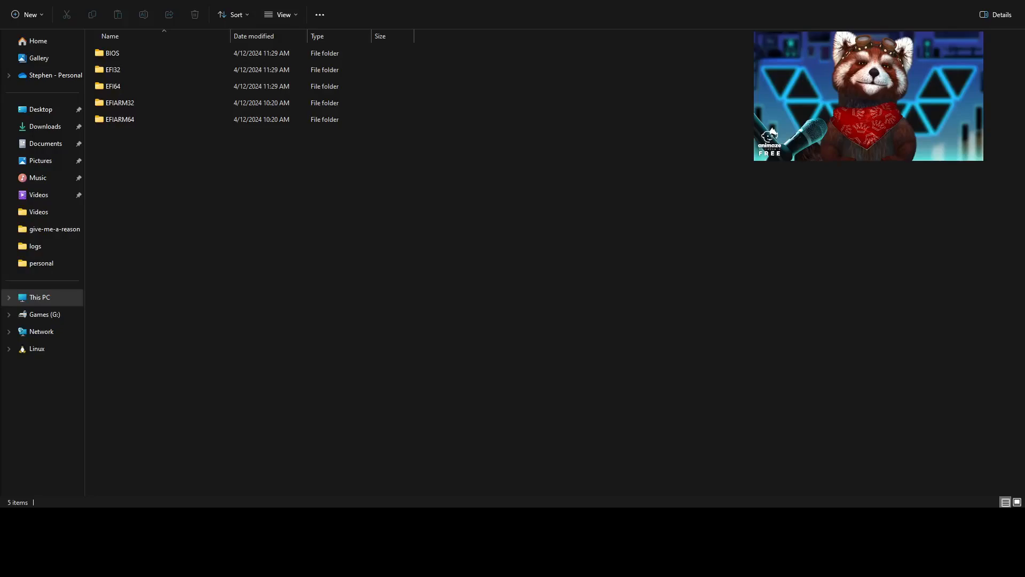
key(alt+Left)
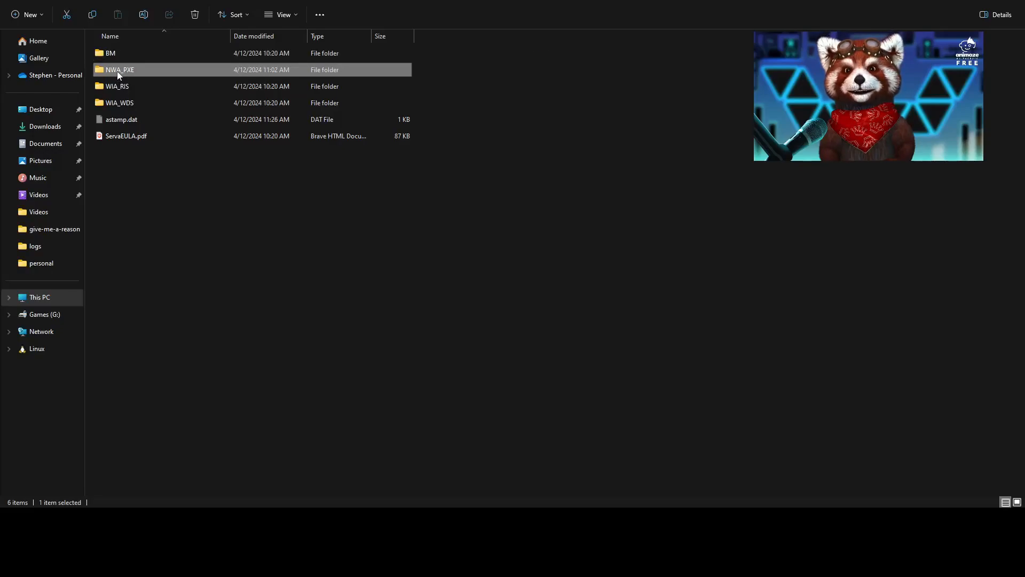
Open the NWA_PXE folder and examine the 7-Zip extraction options for ubuntu-mate-22.04.4-desktop-amd64.iso without extracting it
double_click(117, 71)
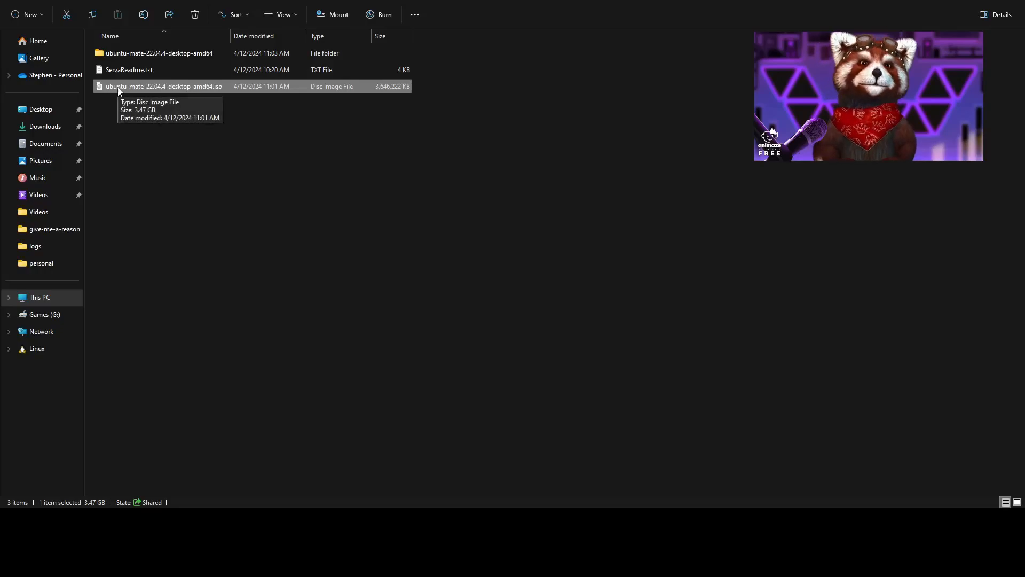
right_click(176, 89)
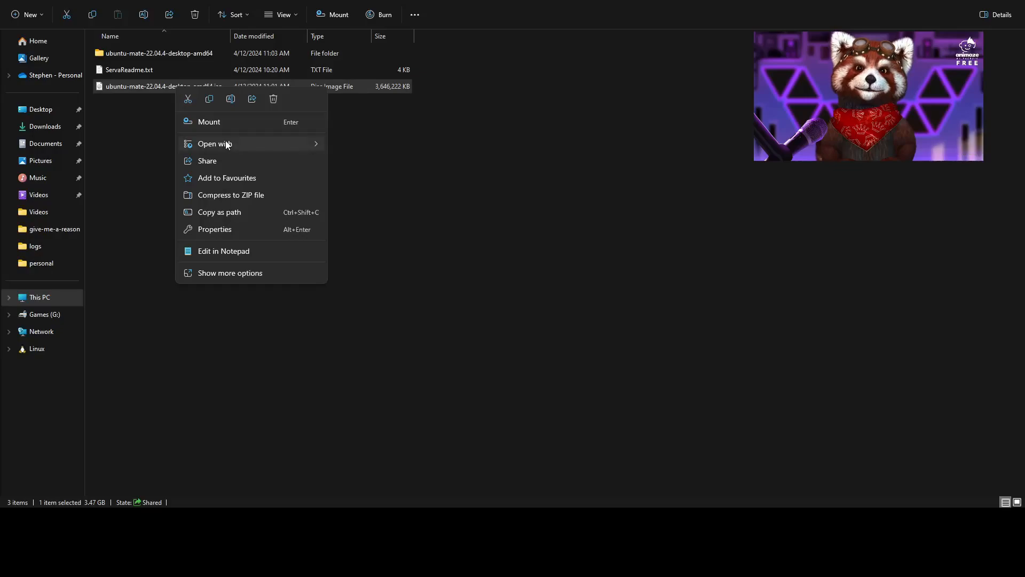
click(256, 278)
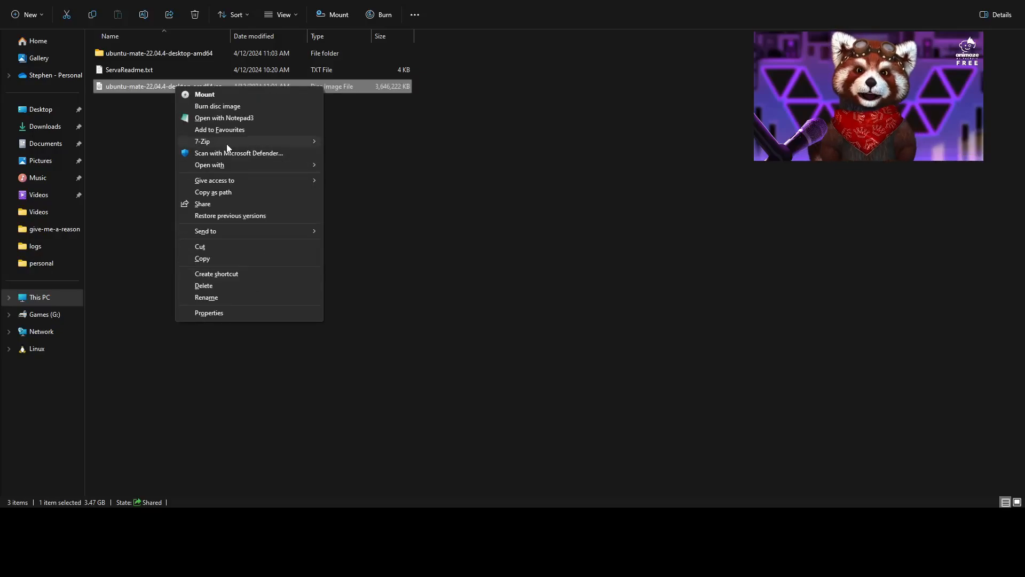
mouse_move(229, 141)
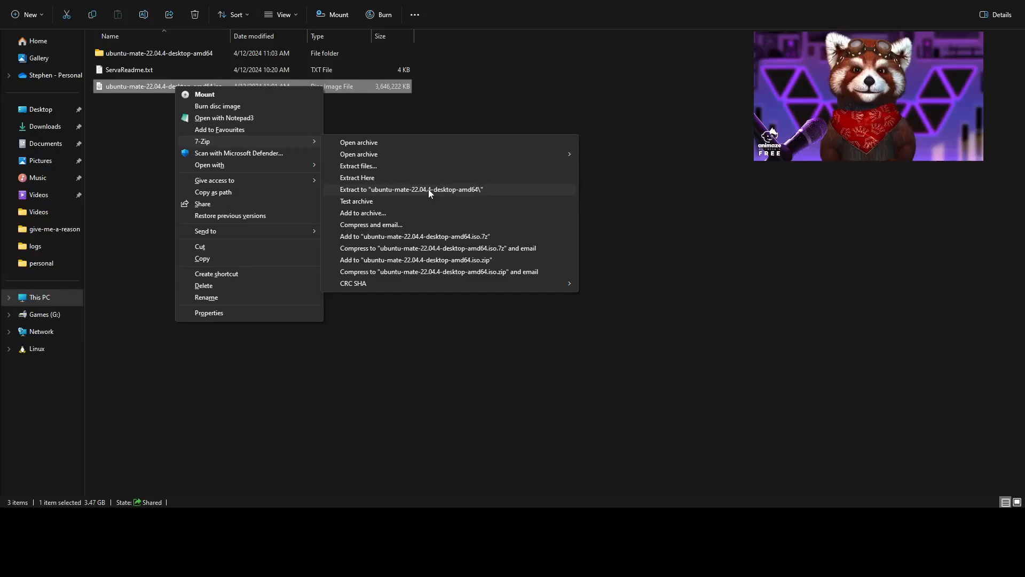
click(527, 102)
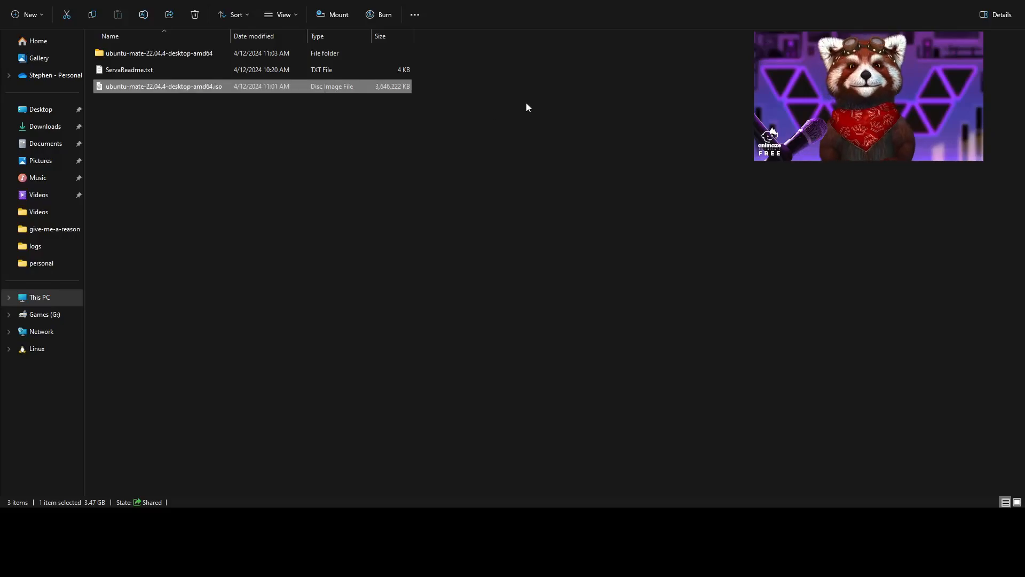
Open the extracted ubuntu-mate-22.04.4-desktop-amd64 folder and open its ServaAsset.inf file in a text editor
click(178, 55)
double_click(178, 55)
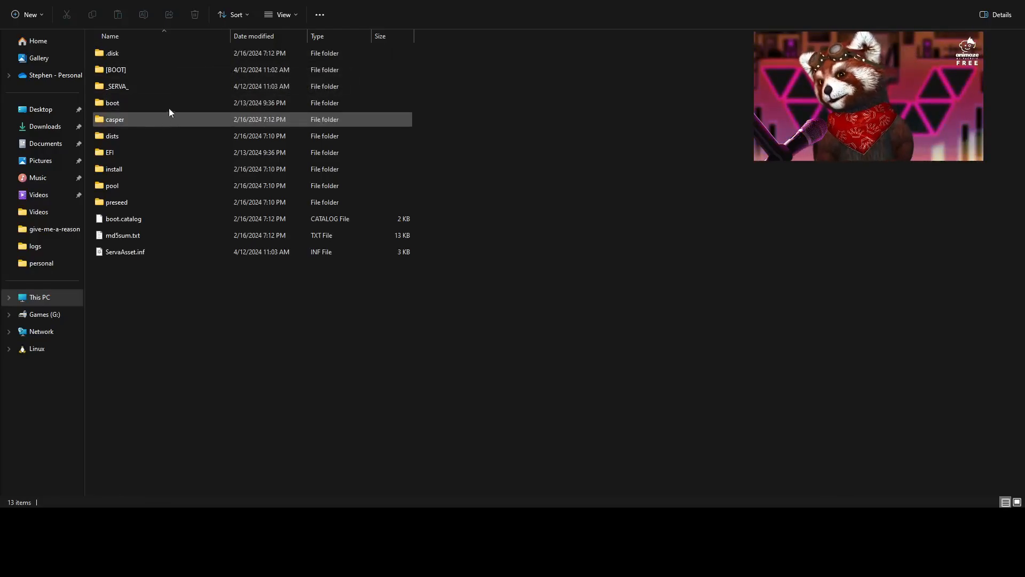
click(130, 256)
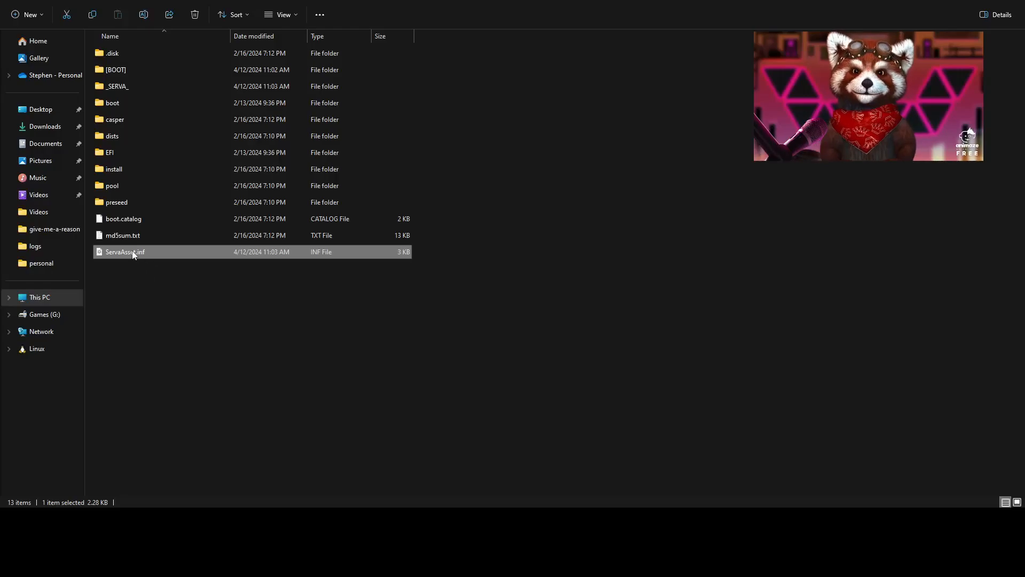
right_click(132, 251)
click(199, 429)
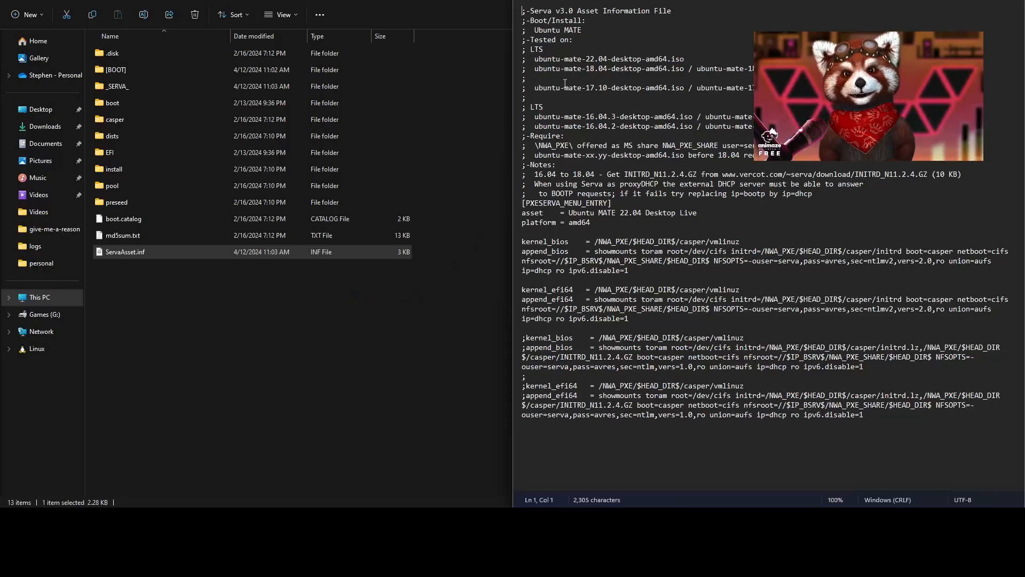
Place the Serva non-Windows guide beside the open ServaAsset.inf and search the guide for "ubuntu mate"
click(305, 475)
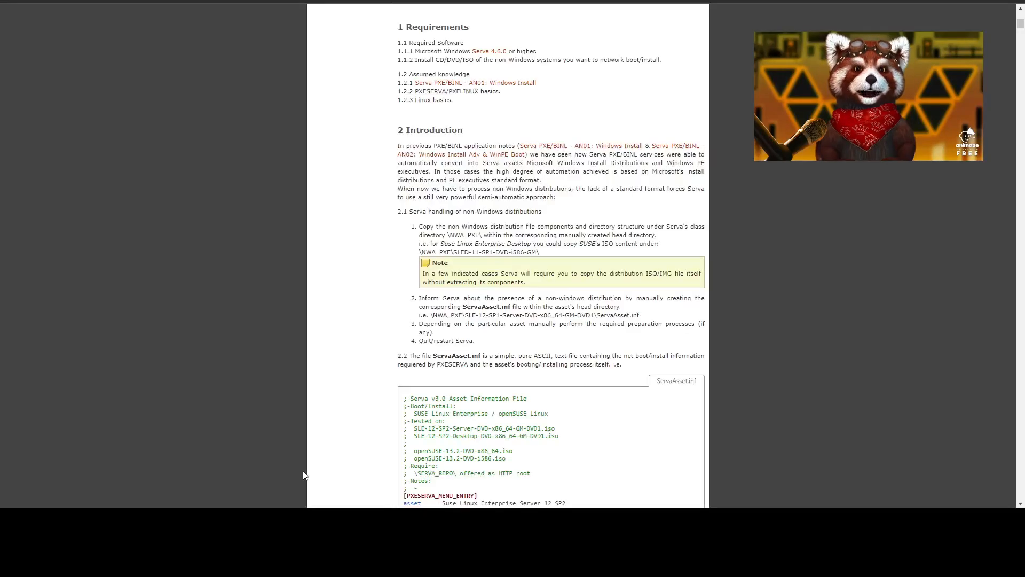
key(super+Left)
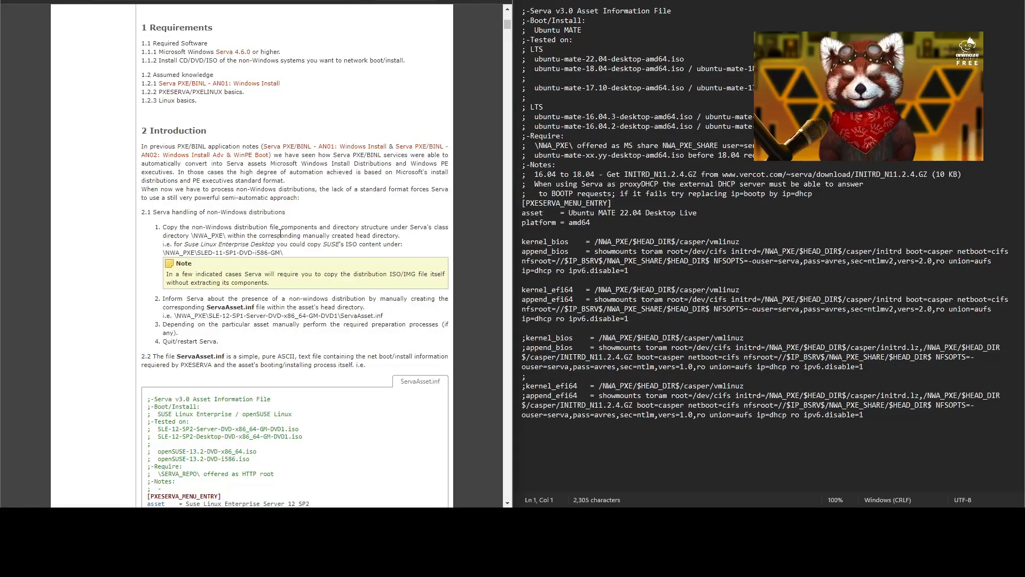
key(ctrl+f)
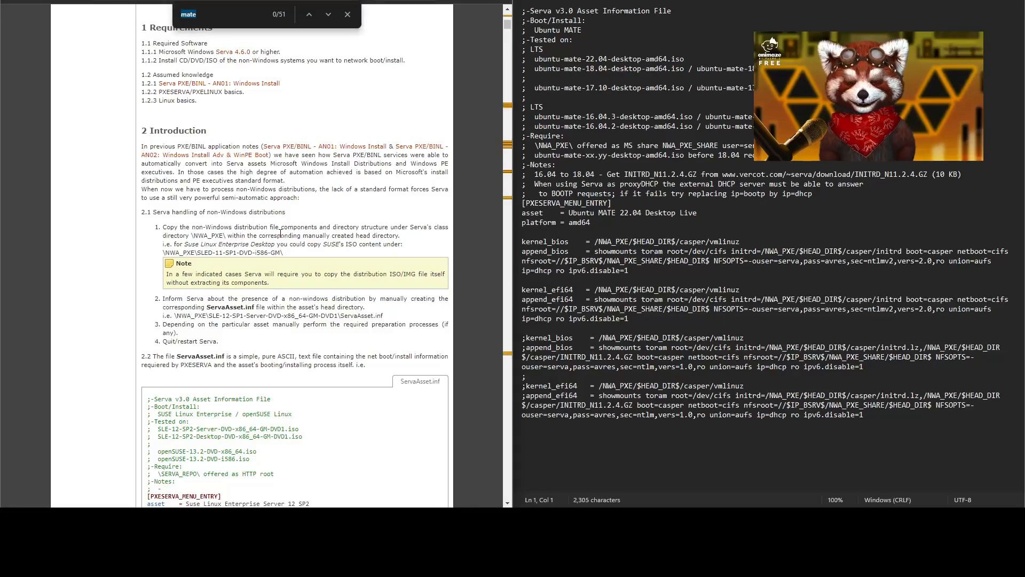
key(Return)
key(Return)
text(ubuntu mate)
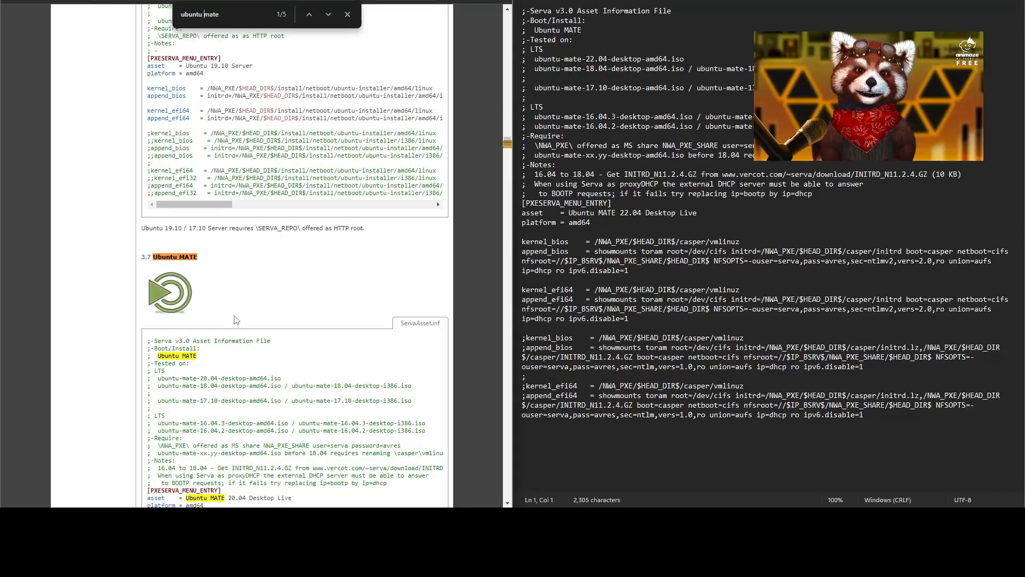
Read the Ubuntu MATE section's asset file and requirements in the guide, look over the neighbouring sections, and close the open ServaAsset.inf
scroll(229, 292, down, 3)
scroll(229, 292, down, 2)
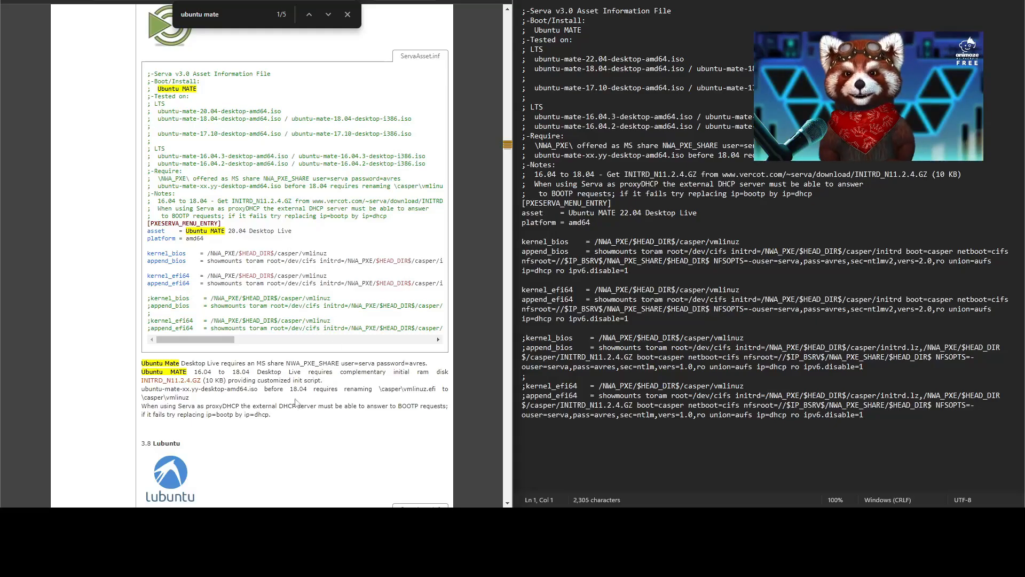
scroll(320, 388, down, 4)
scroll(322, 388, down, 5)
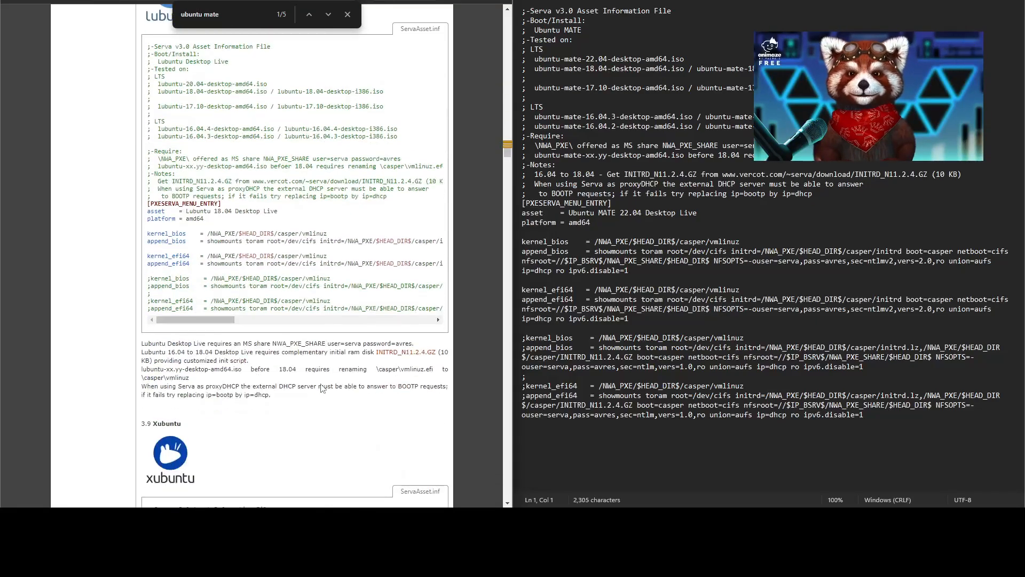
scroll(323, 385, up, 15)
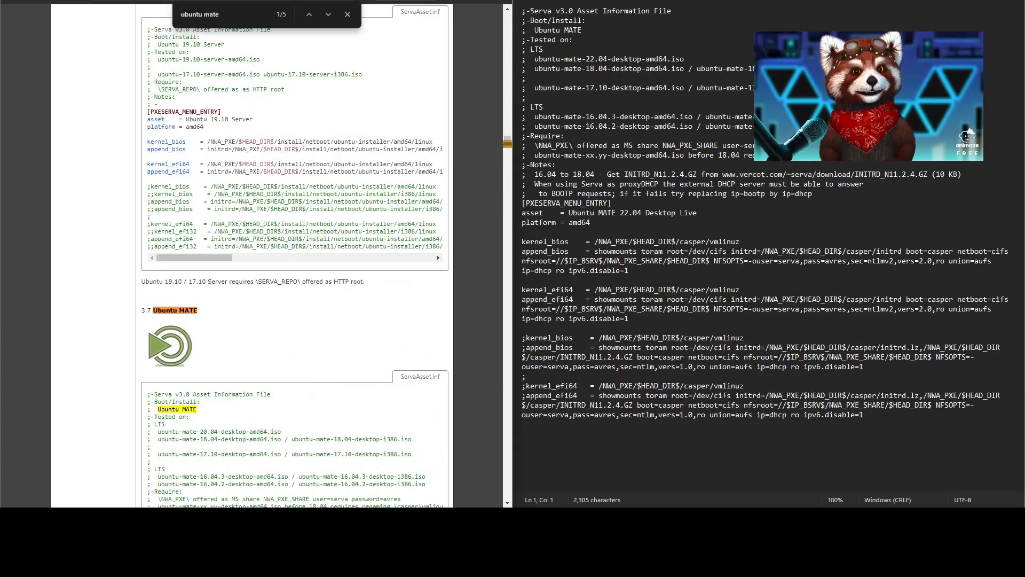
click(612, 203)
key(alt+F4)
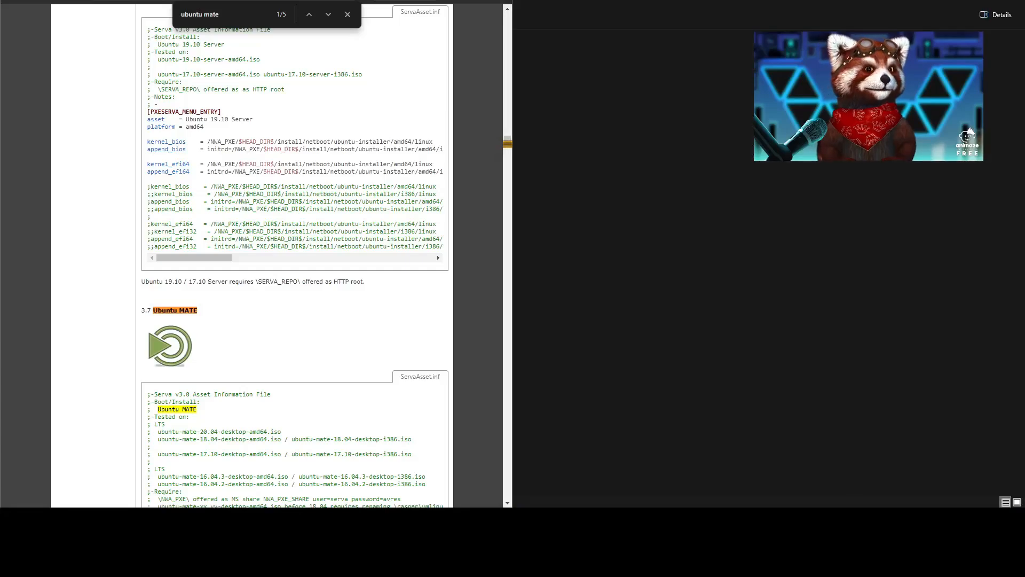
Return to the running Serva, close it and start it again from the desktop shortcut as a Community user
click(746, 196)
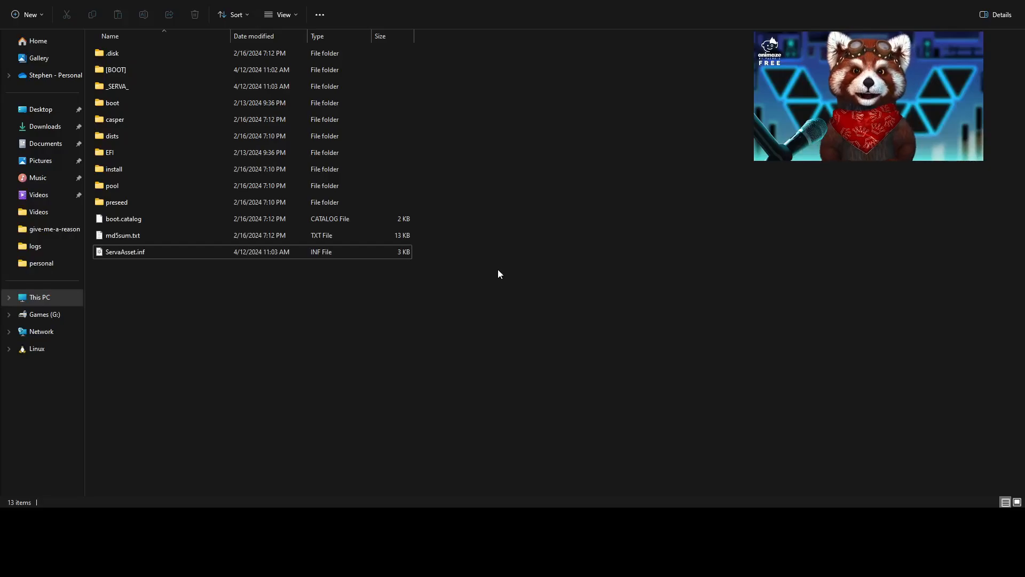
mouse_move(564, 516)
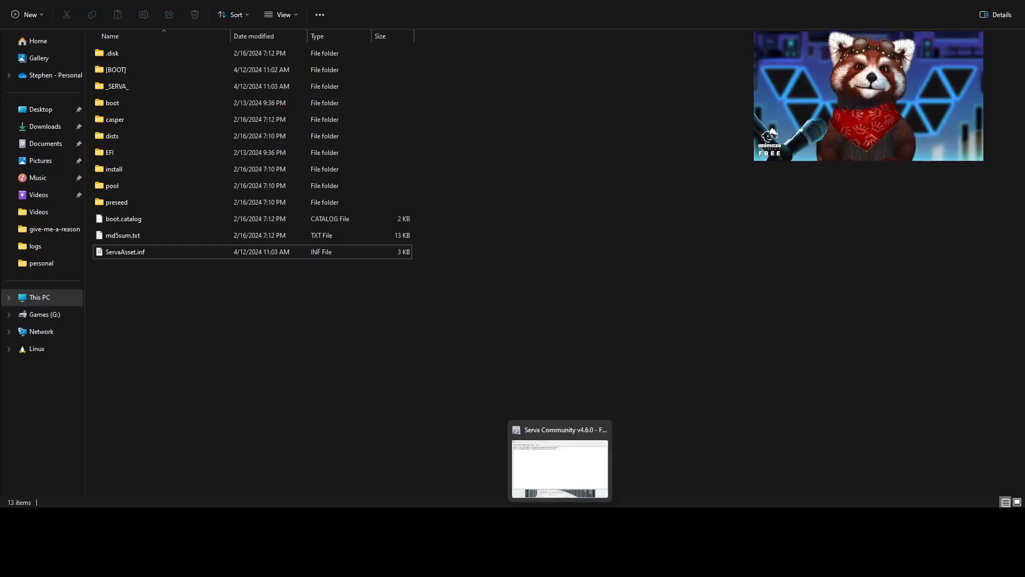
click(570, 478)
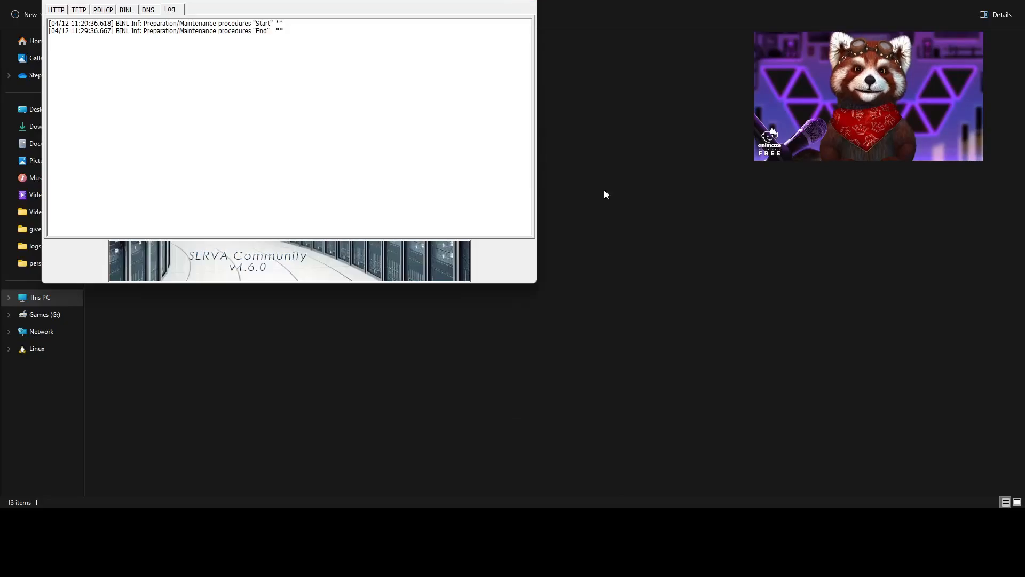
click(796, 287)
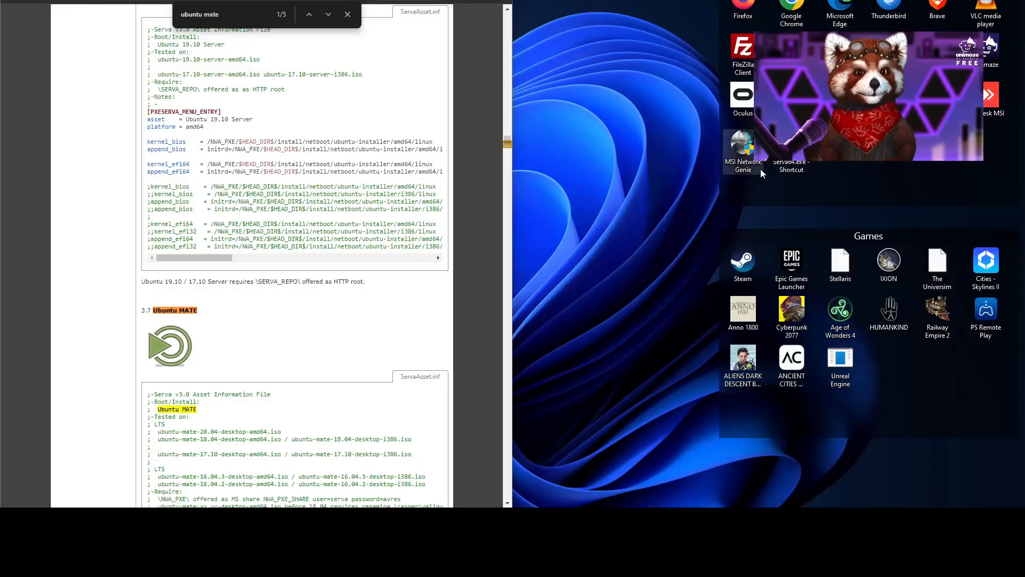
double_click(791, 148)
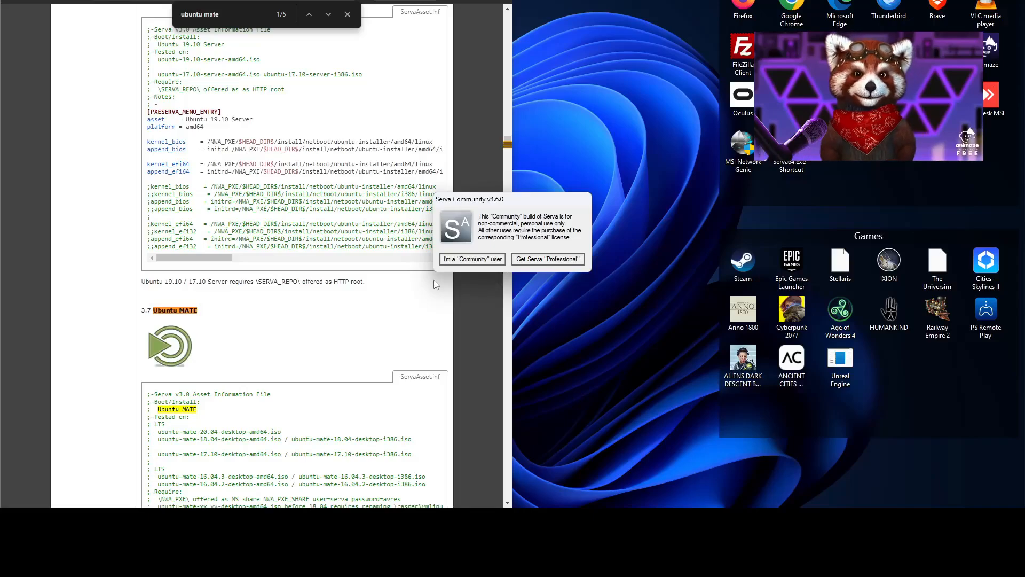
click(473, 259)
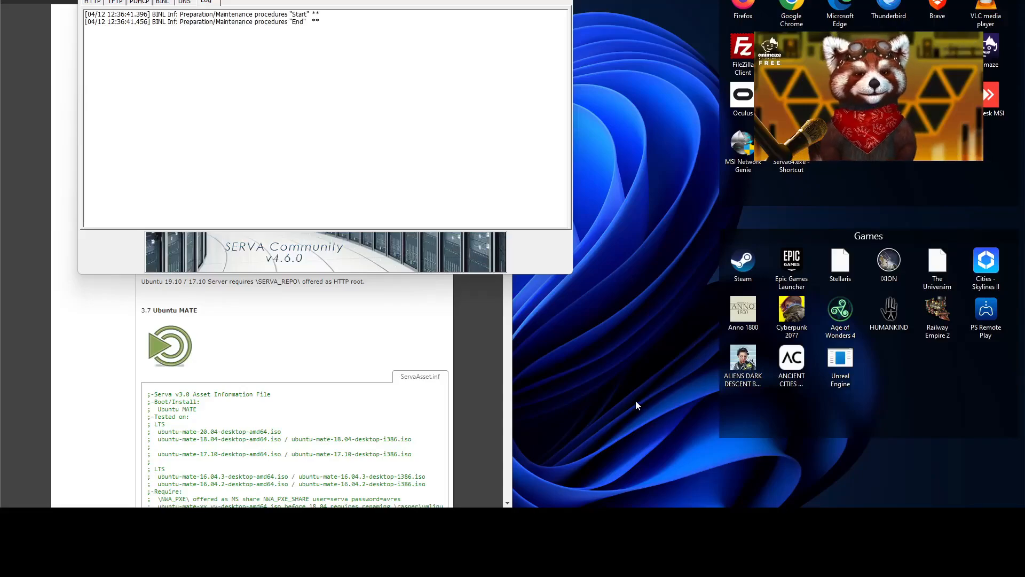
Open the advanced sharing settings of the NWA_PXE folder in SERVA_ROOT and check the share name
click(207, 520)
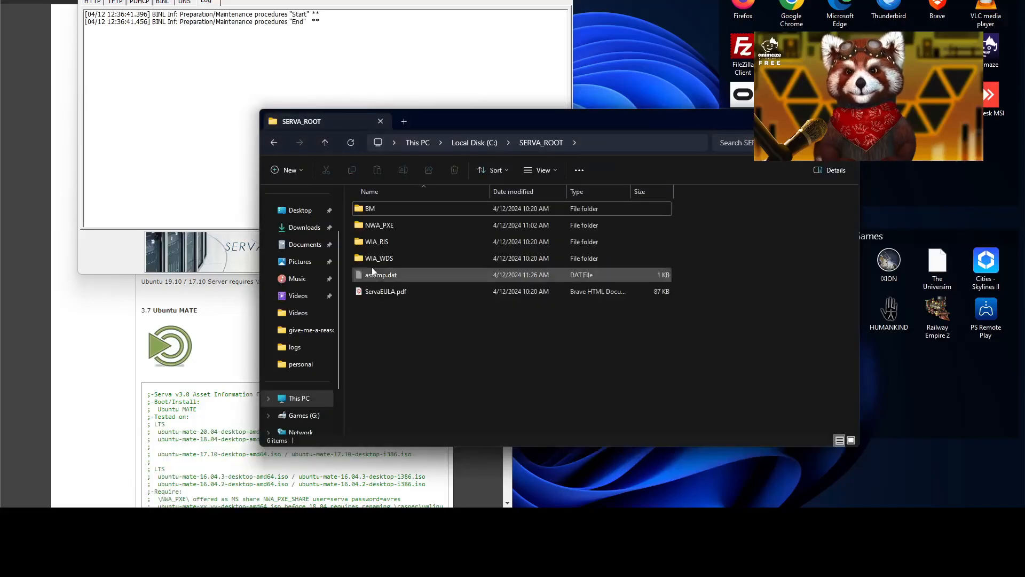
click(380, 226)
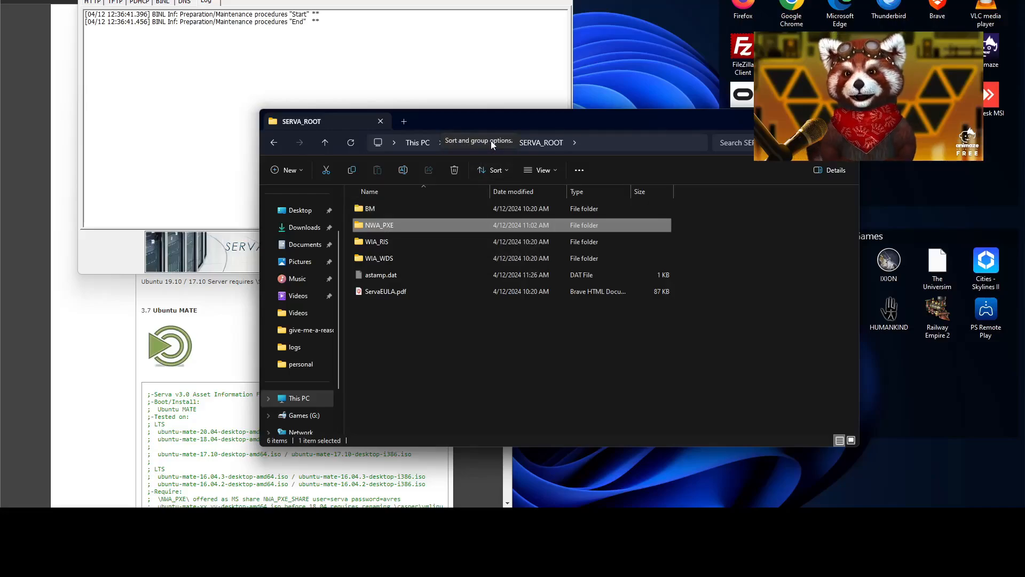
right_click(392, 223)
click(441, 381)
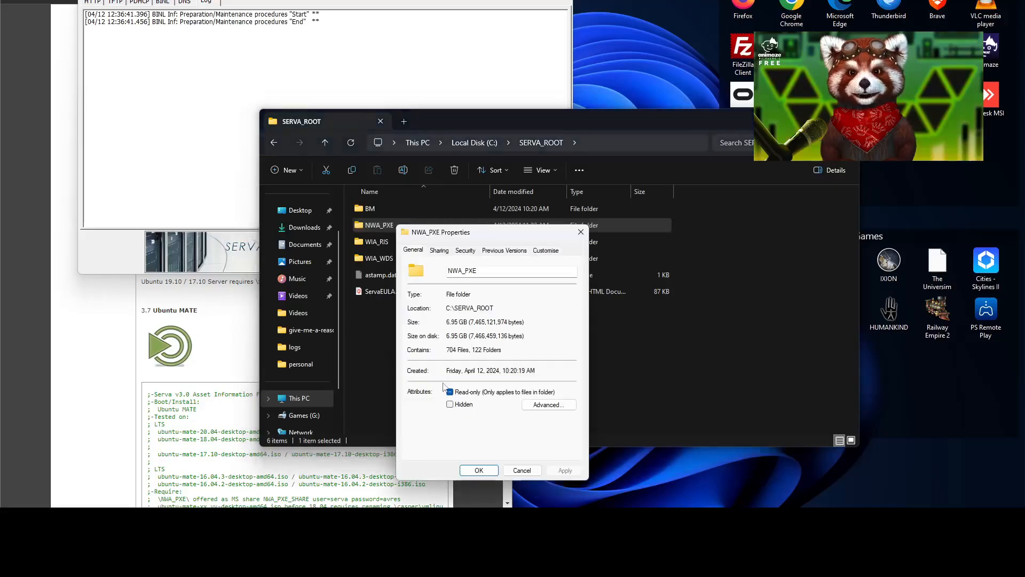
click(441, 252)
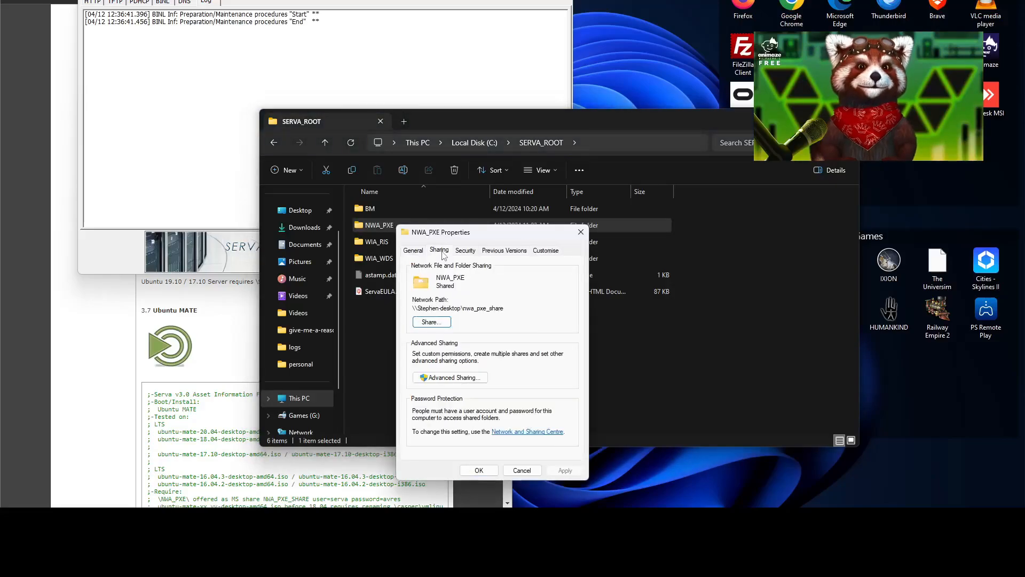
click(453, 382)
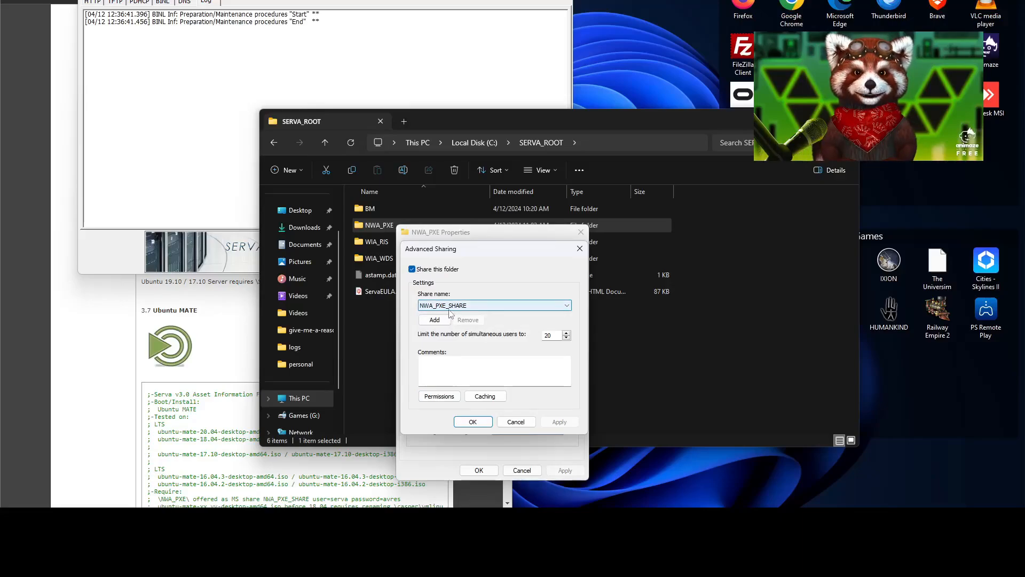
Review the NWA_PXE_SHARE permissions for Everyone and the serva account, and close the folder's sharing and properties dialogs
click(440, 397)
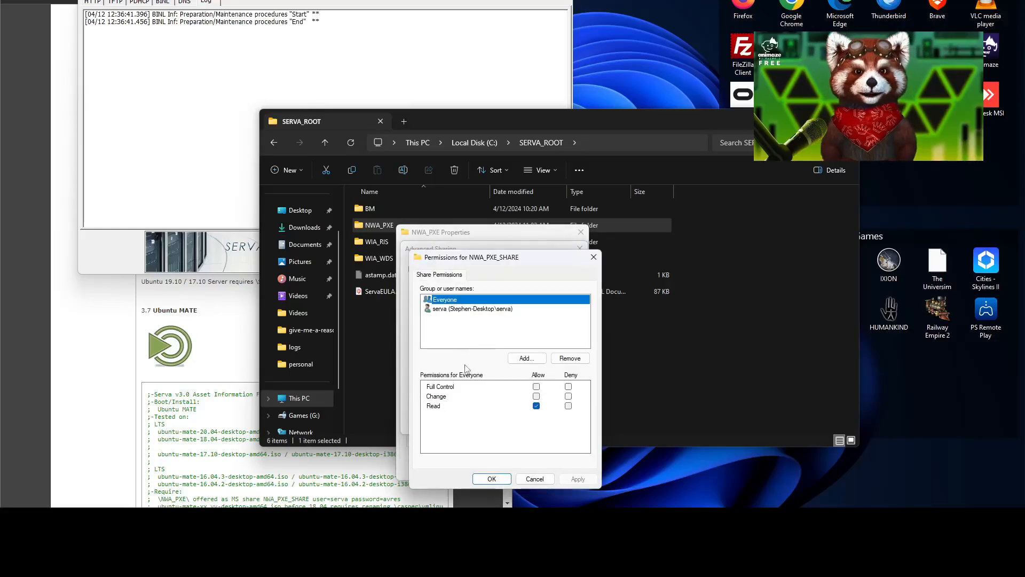
click(450, 309)
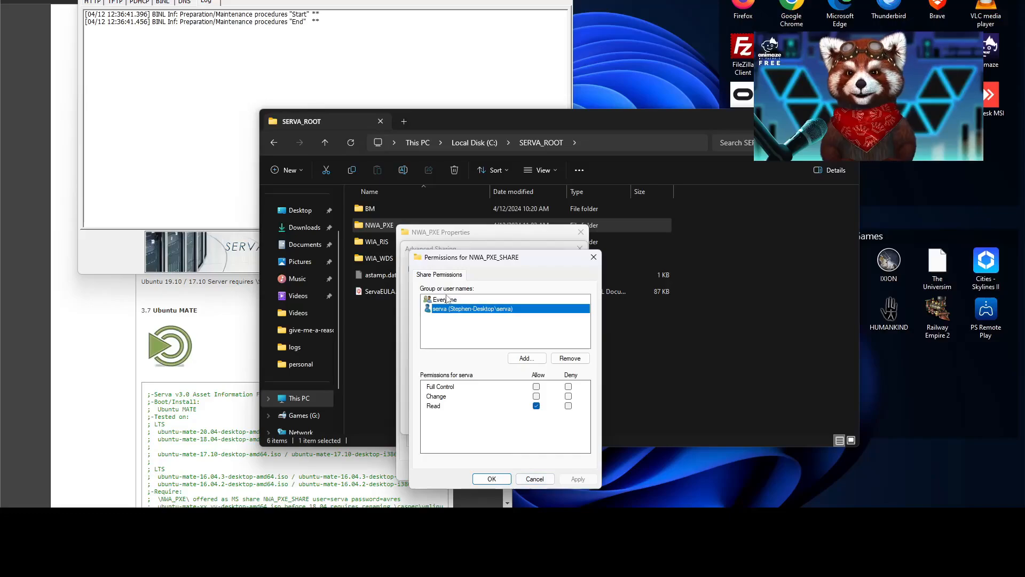
click(486, 480)
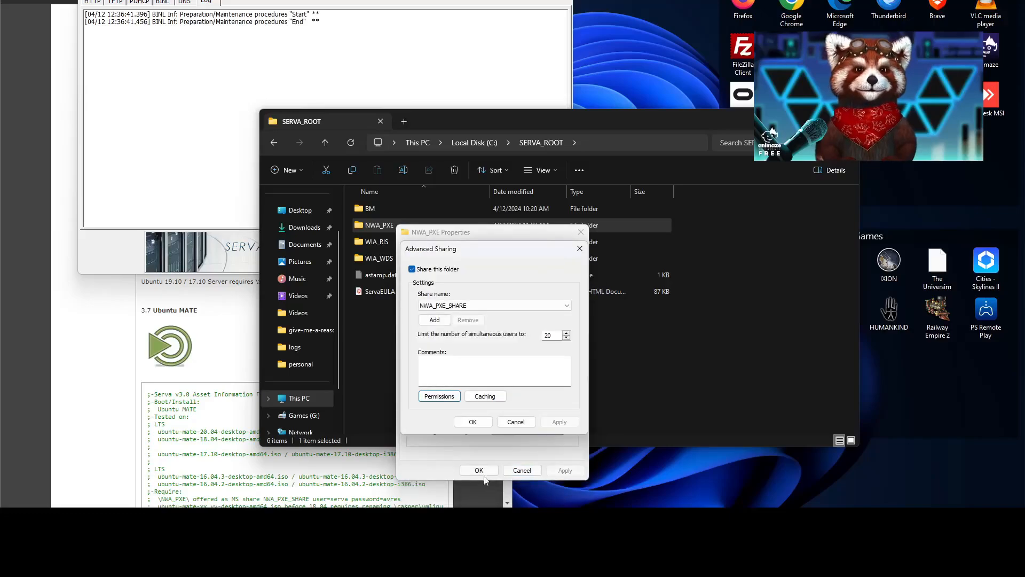
click(474, 422)
click(478, 471)
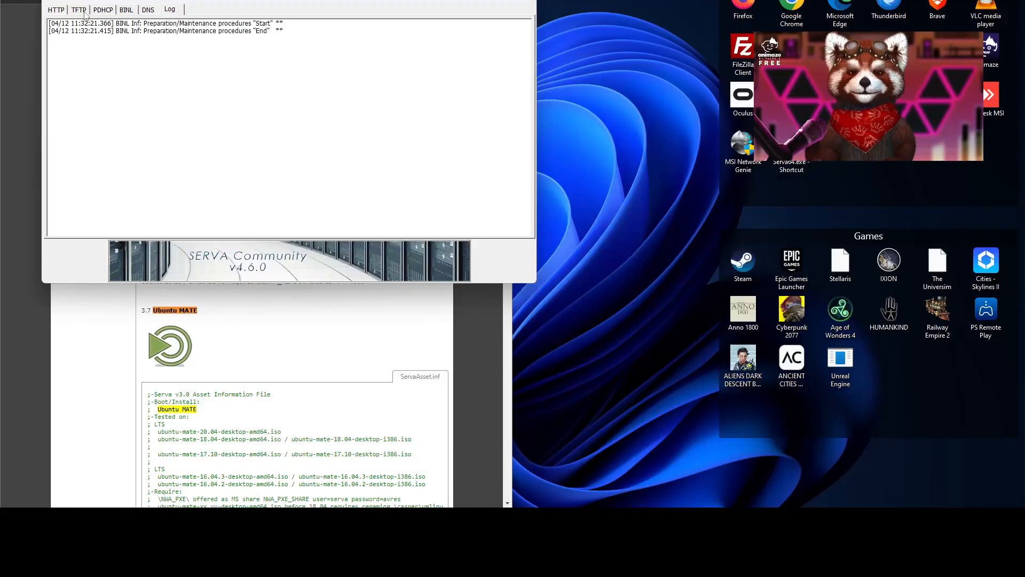
Show Serva's TFTP transfers, switch to AnyDesk, reconnect the closed remote session and minimize the connection window covering VirtualBox
click(79, 9)
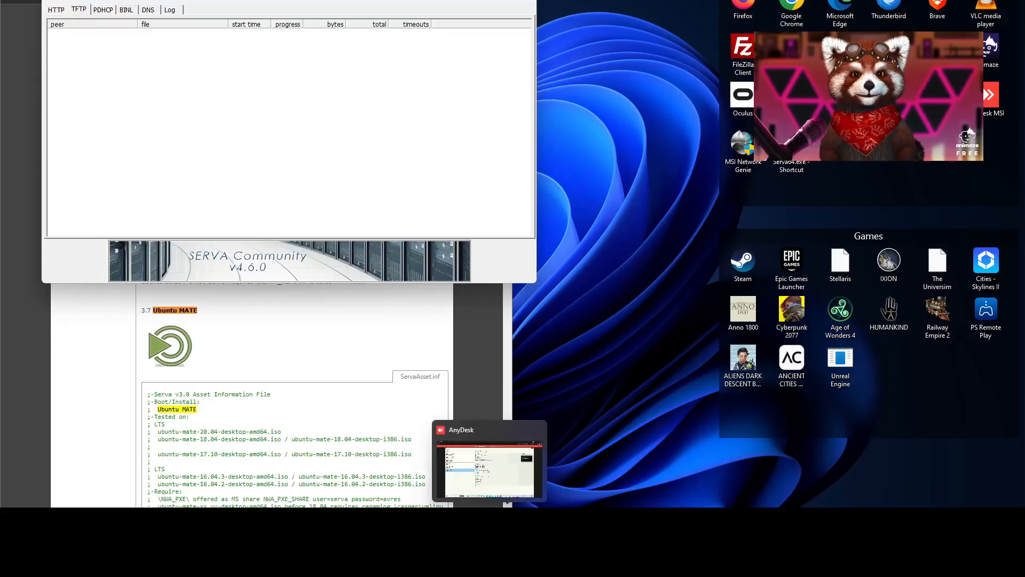
click(481, 517)
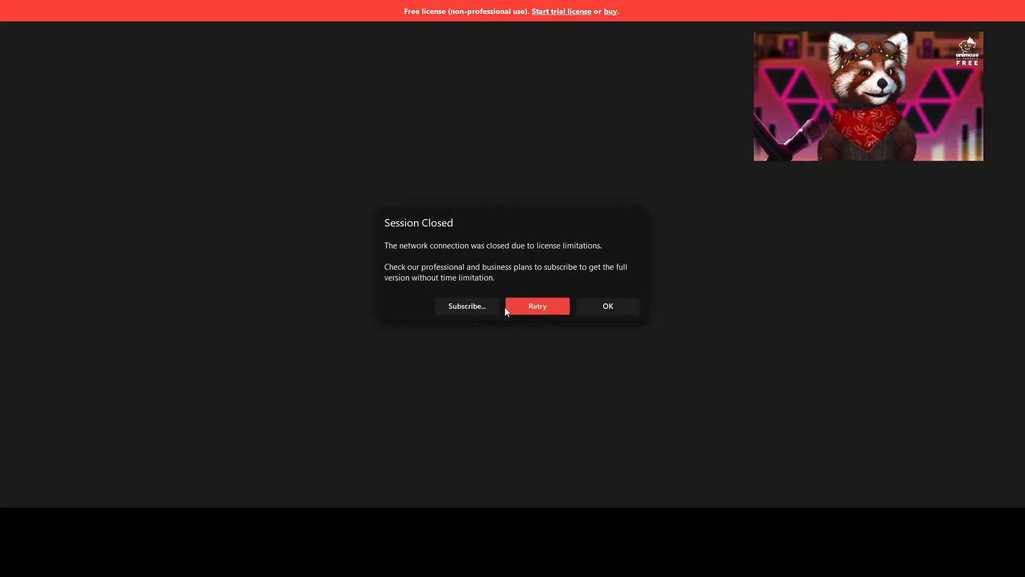
click(539, 312)
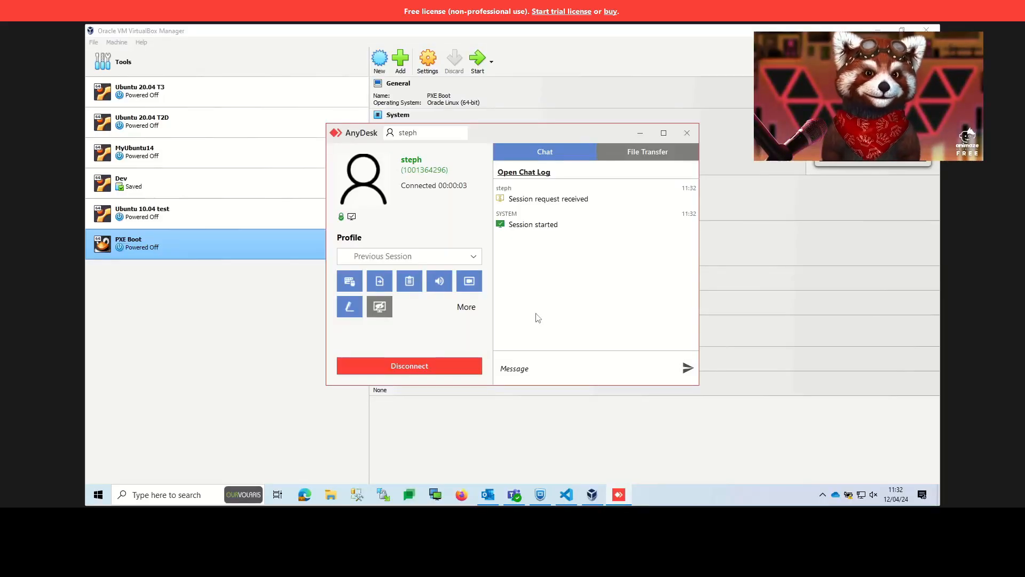
click(640, 133)
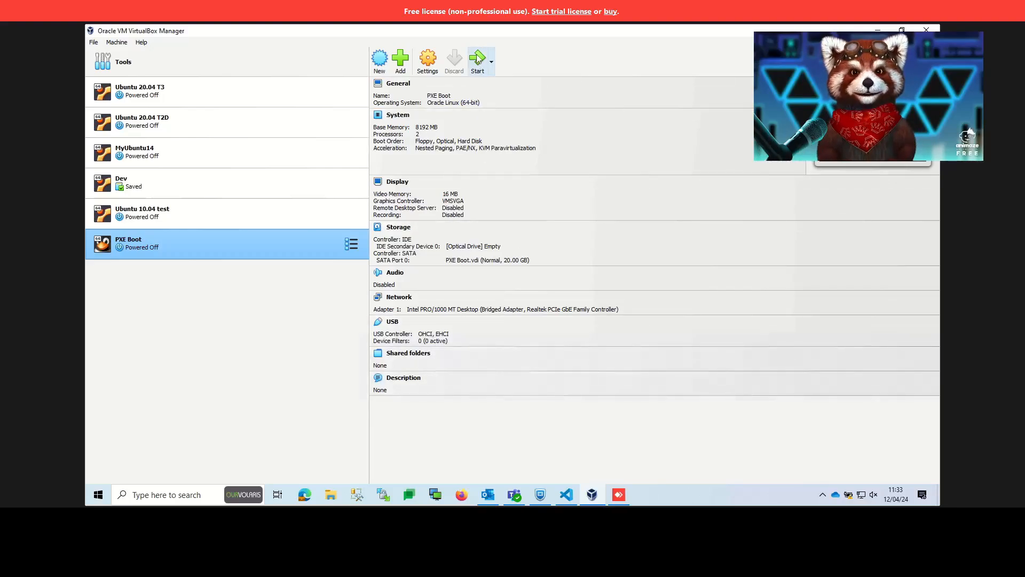
Start the PXE Boot virtual machine, bring up its temporary boot device selection and boot from LAN
click(478, 61)
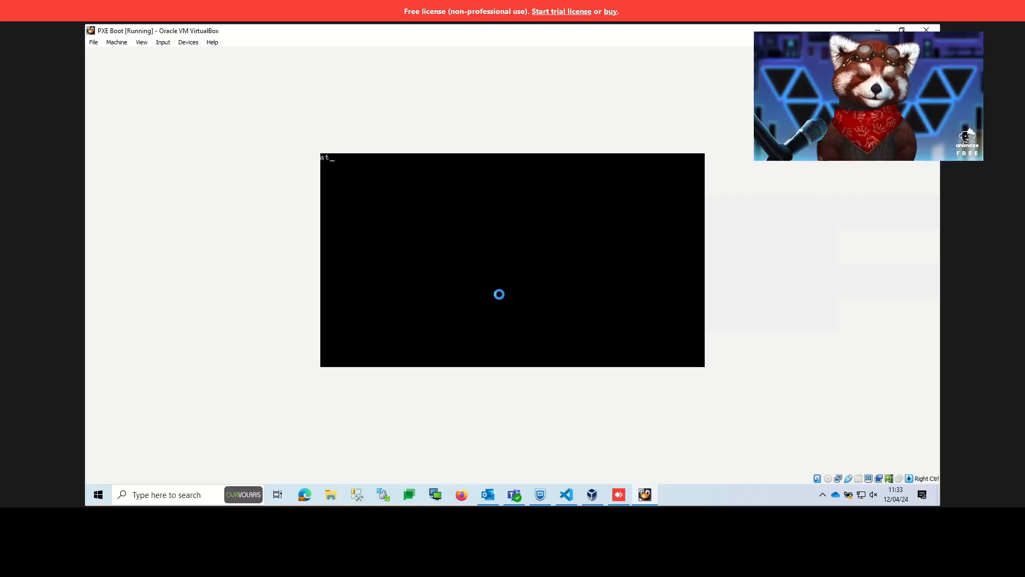
key(F12)
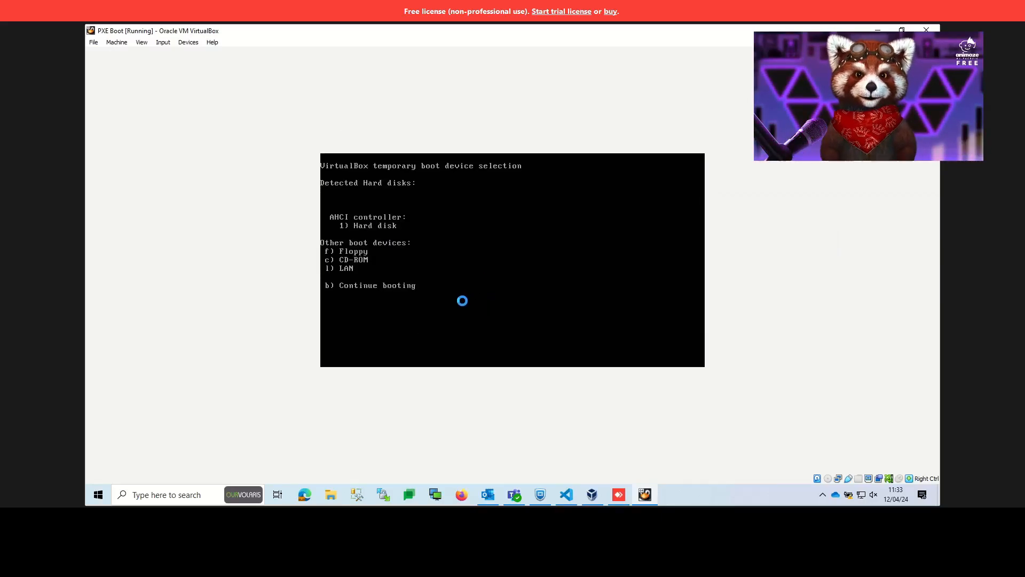
mouse_move(560, 495)
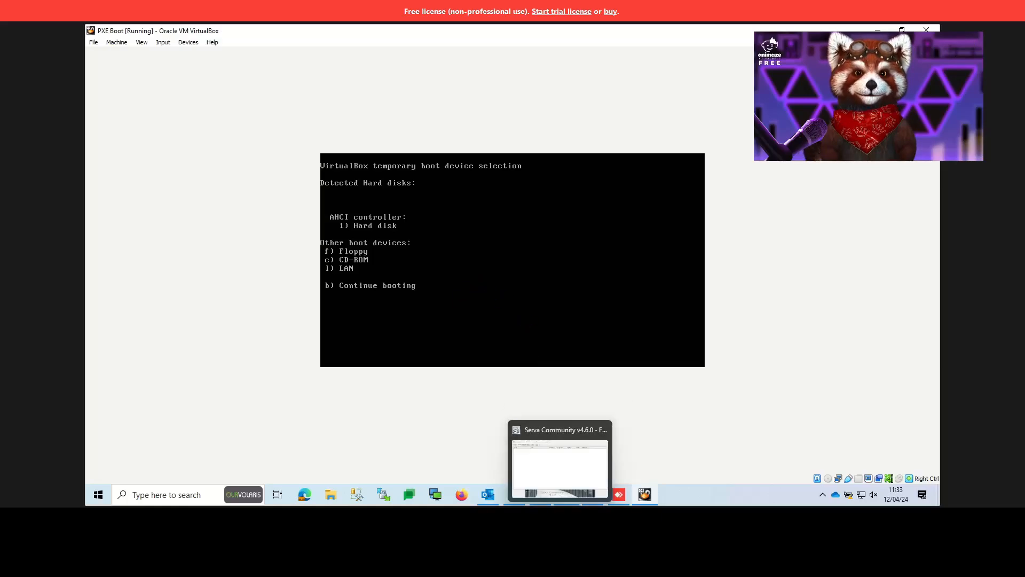
click(550, 267)
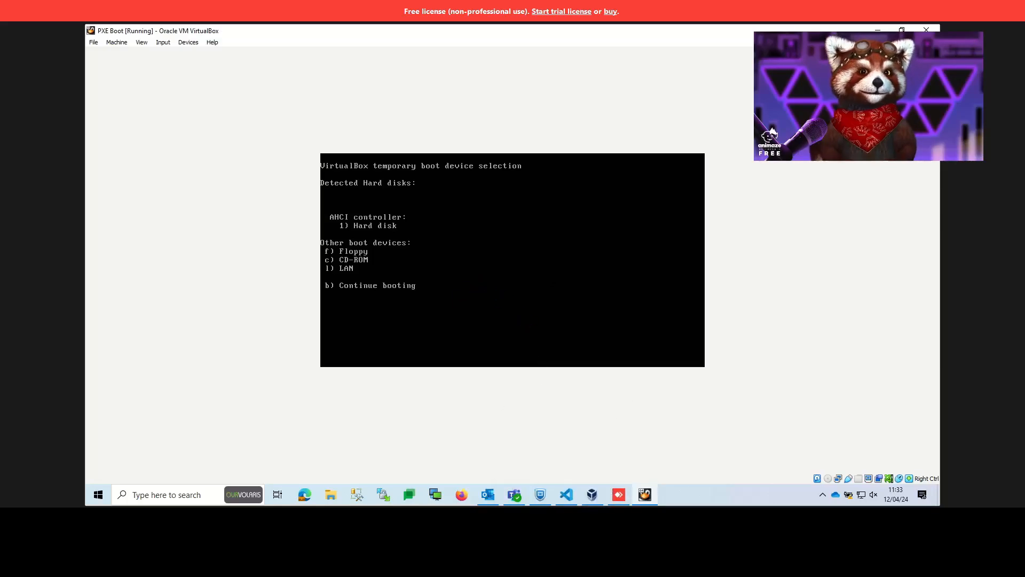
key(l)
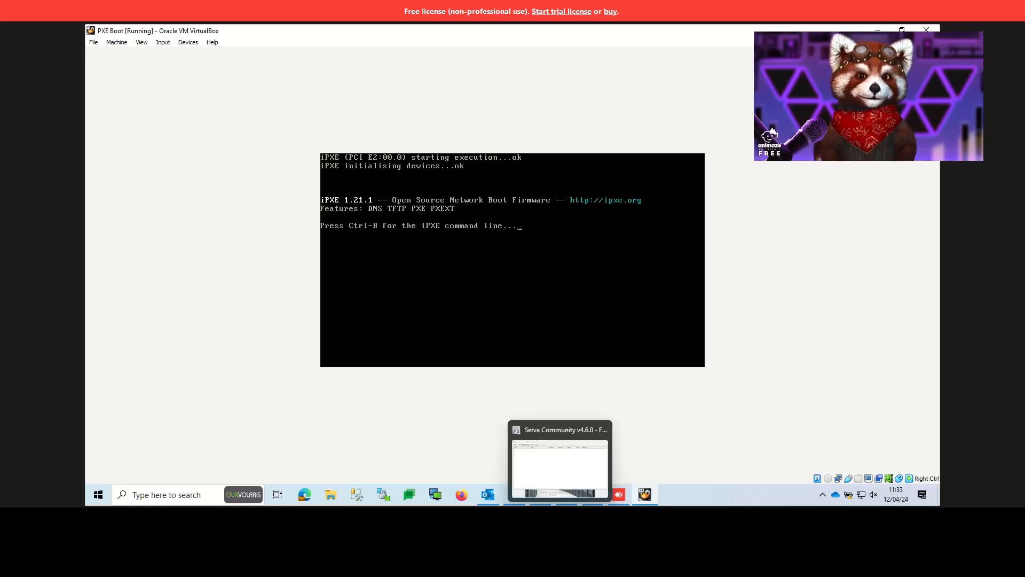
Show Serva's TFTP transfers below the virtual machine's boot menu, and boot the Ubuntu MATE 22.04 Desktop Live, amd64 entry
click(561, 465)
drag(381, 5, 425, 266)
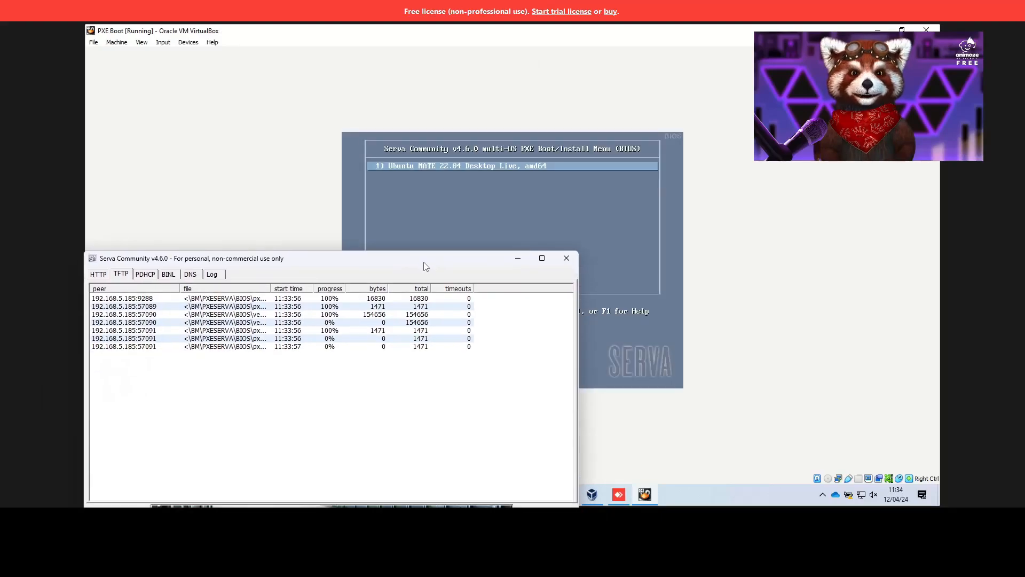
click(432, 219)
key(Return)
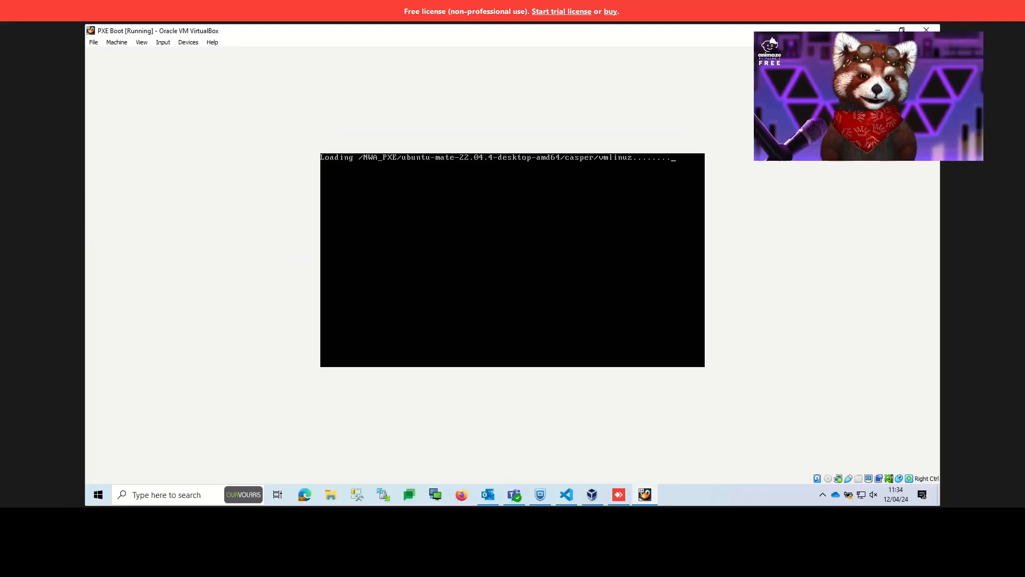
Bring Serva back beside the loading virtual machine and examine its TFTP transfers and log during the network boot
click(515, 495)
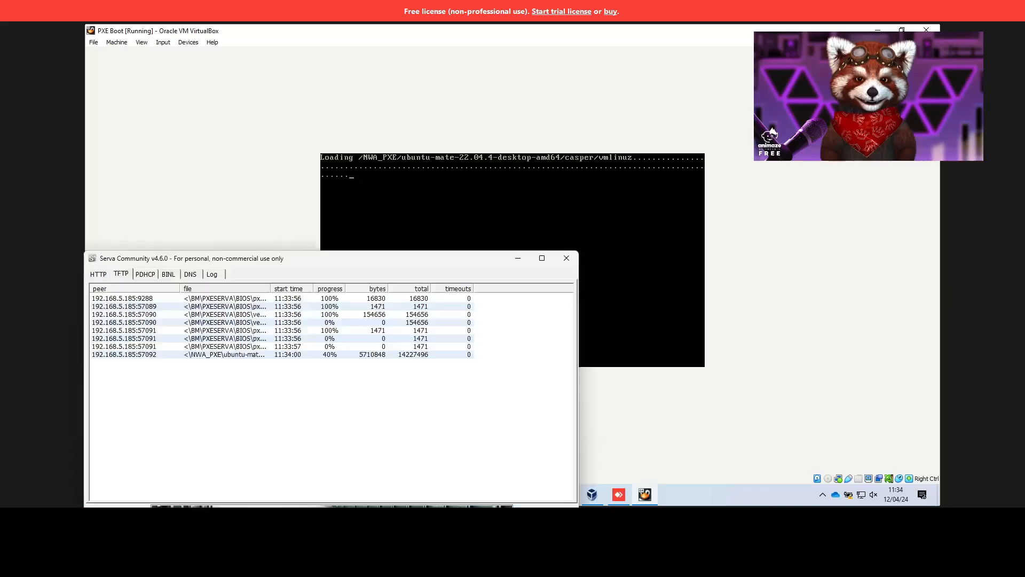
drag(442, 262, 473, 227)
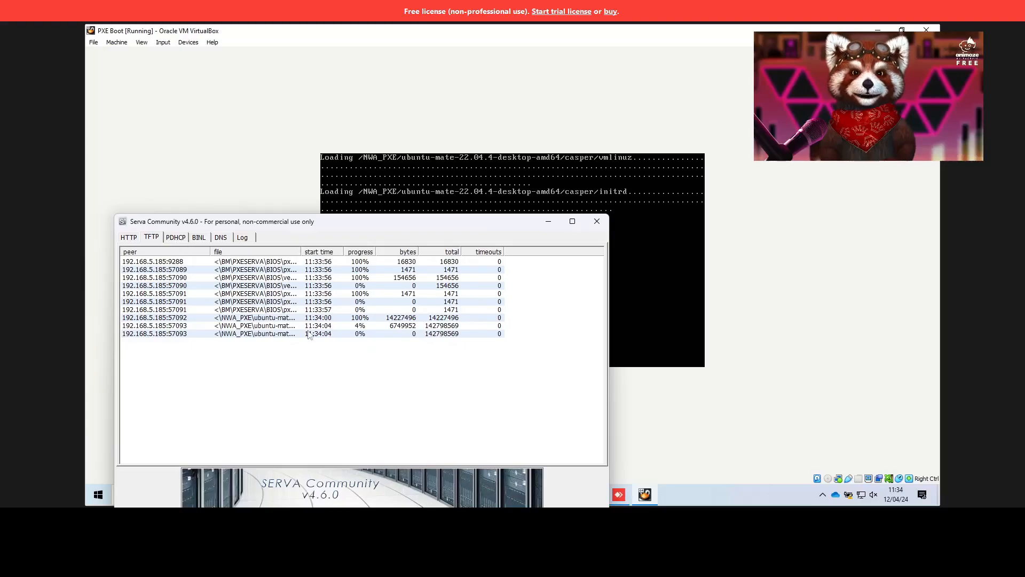
click(243, 238)
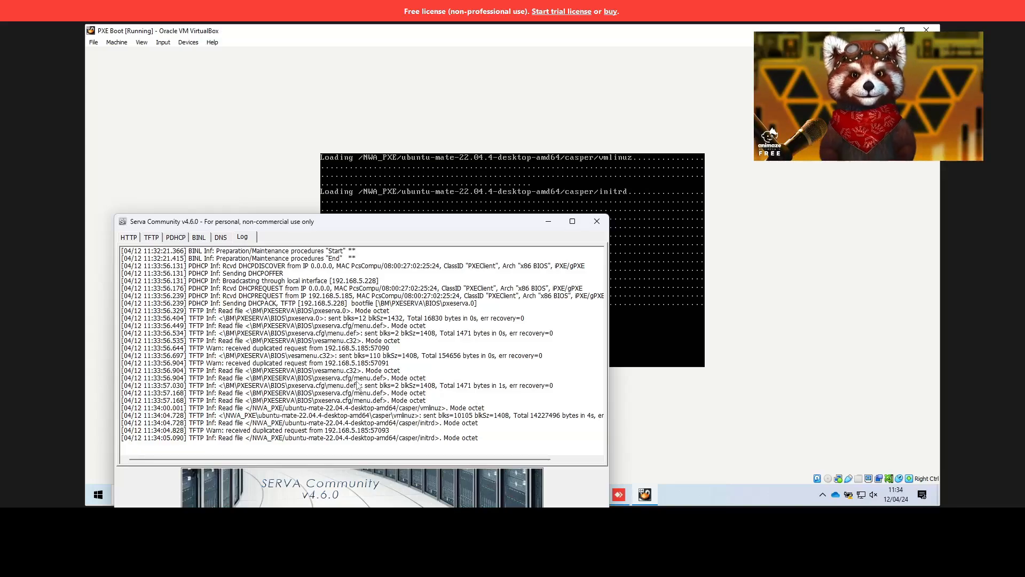
click(152, 237)
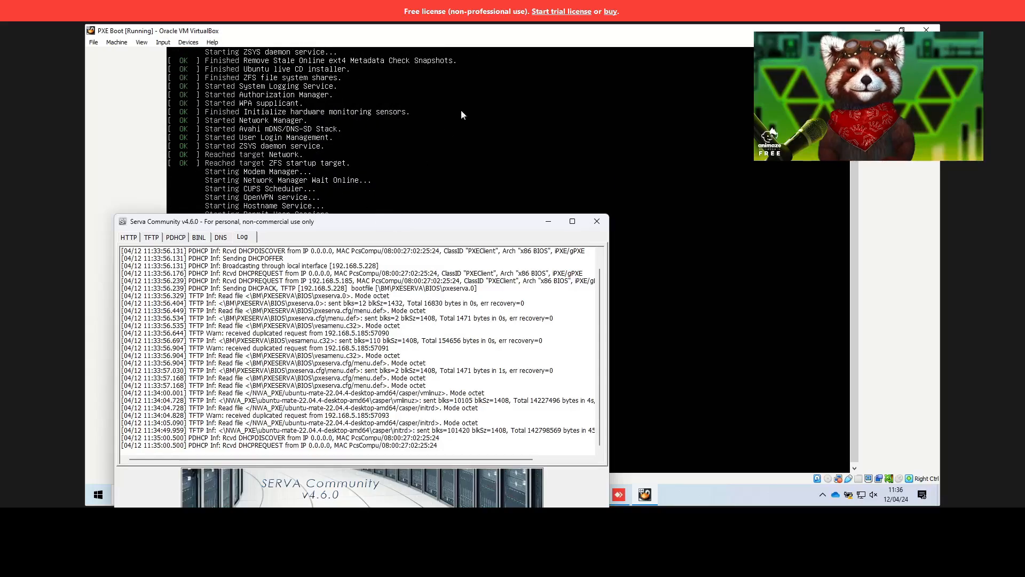
Minimize Serva, close the Ubuntu MATE Welcome window in the virtual machine, and bring the Serva log back up
click(549, 221)
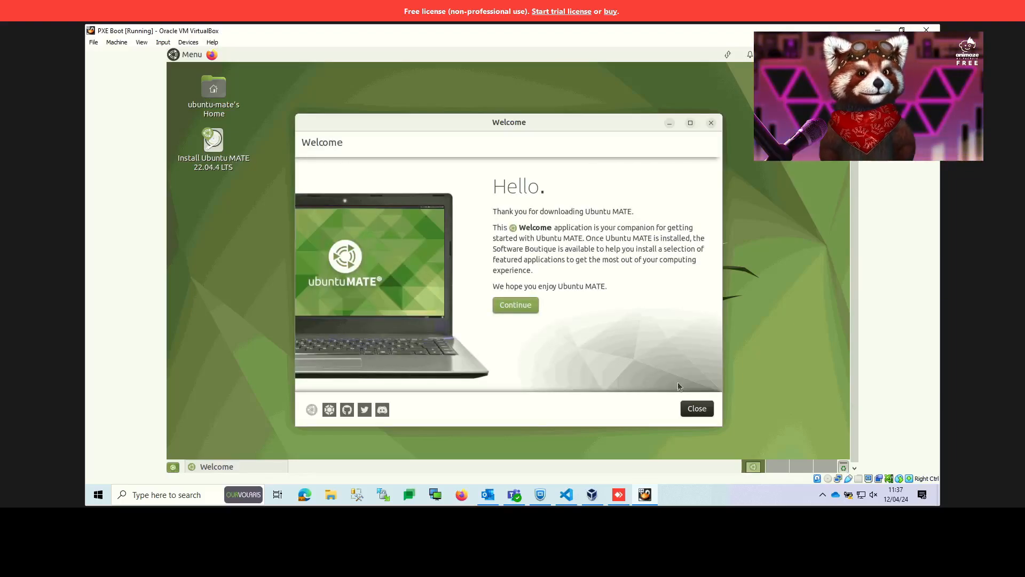
click(697, 409)
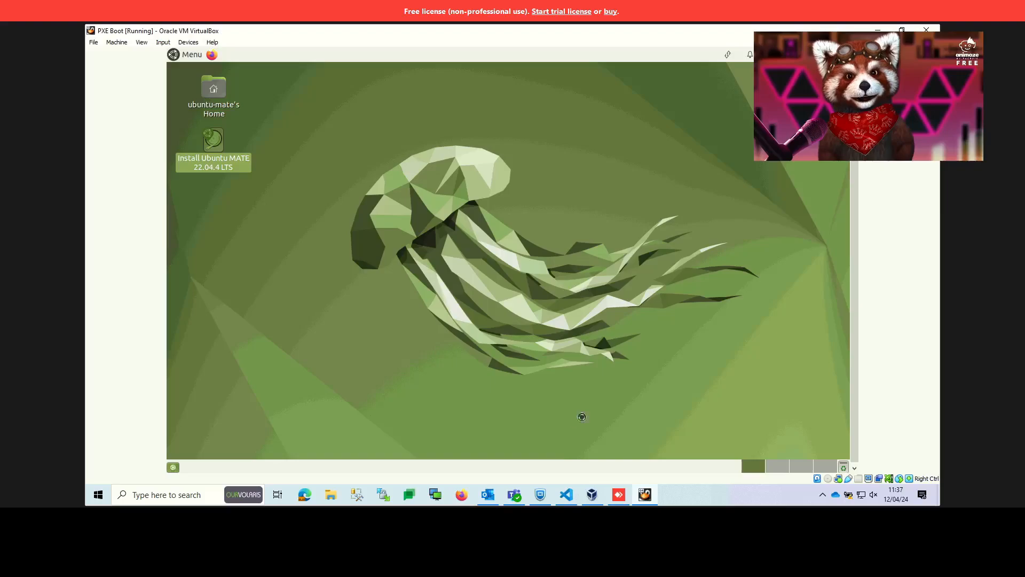
click(559, 563)
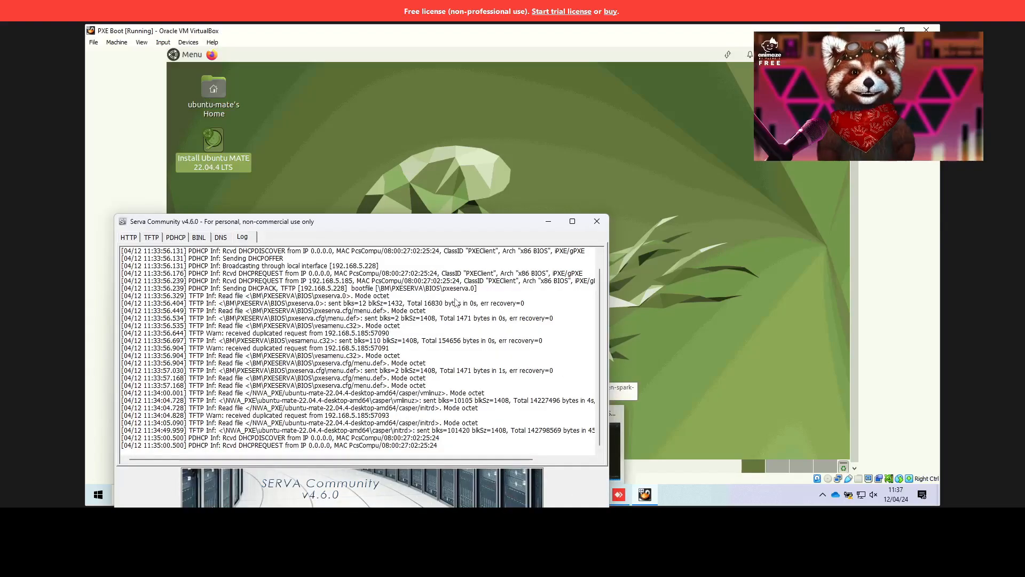